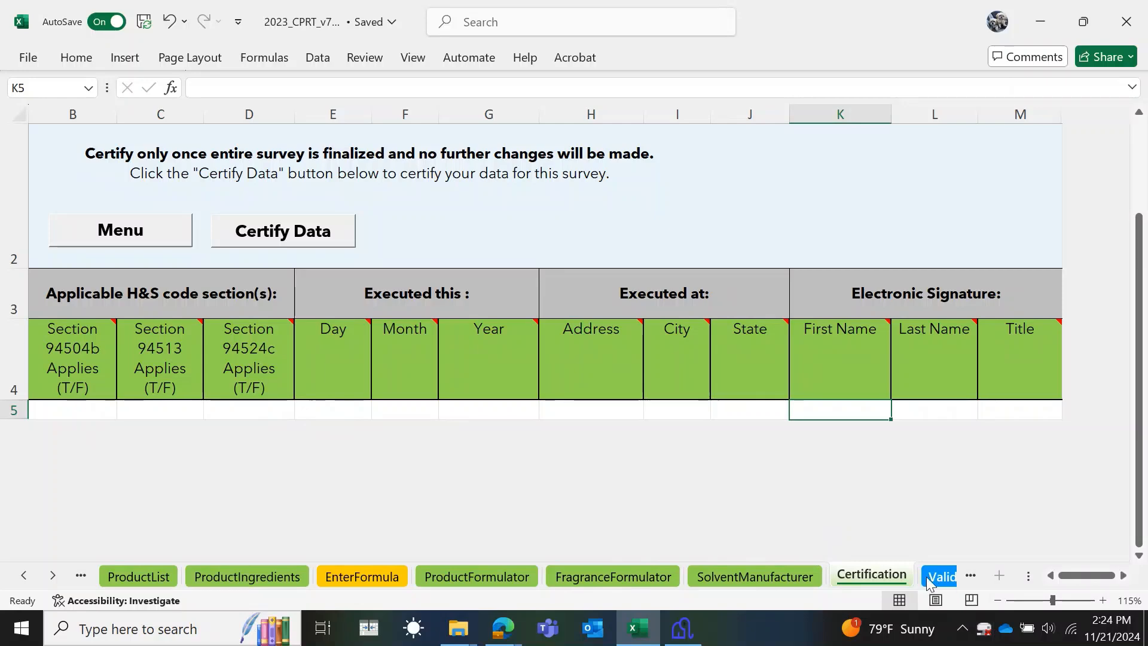
- Certify sections 94504(b) and 94513, dated 11/11/2024, with the signer's address, name and title, and save the record
click(163, 231)
click(569, 295)
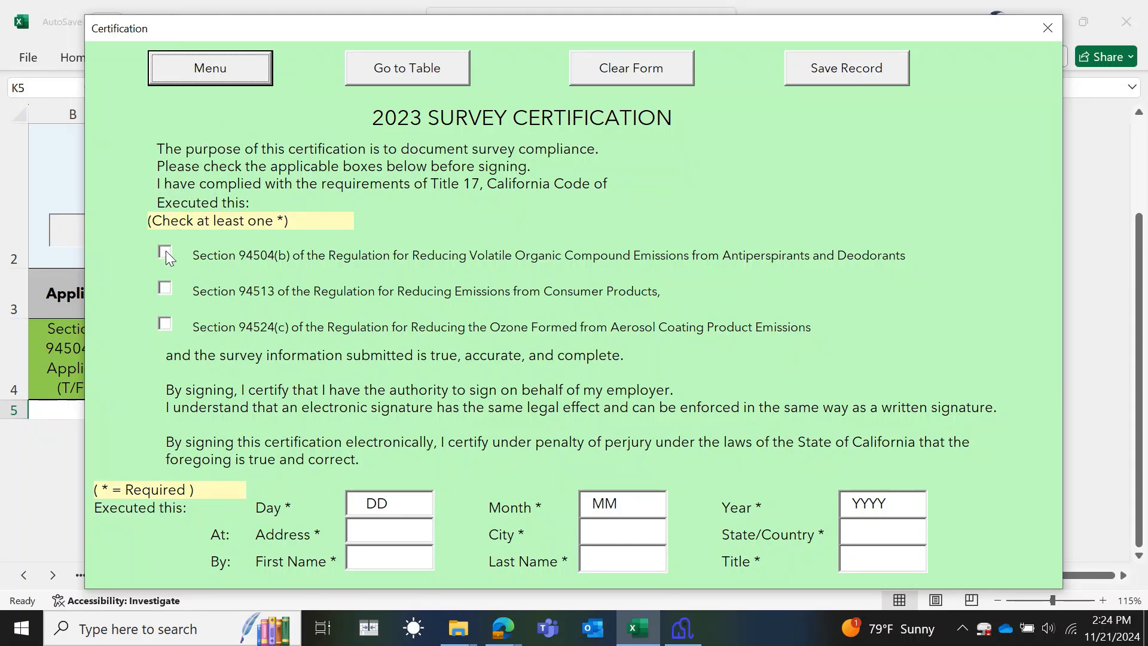
click(167, 250)
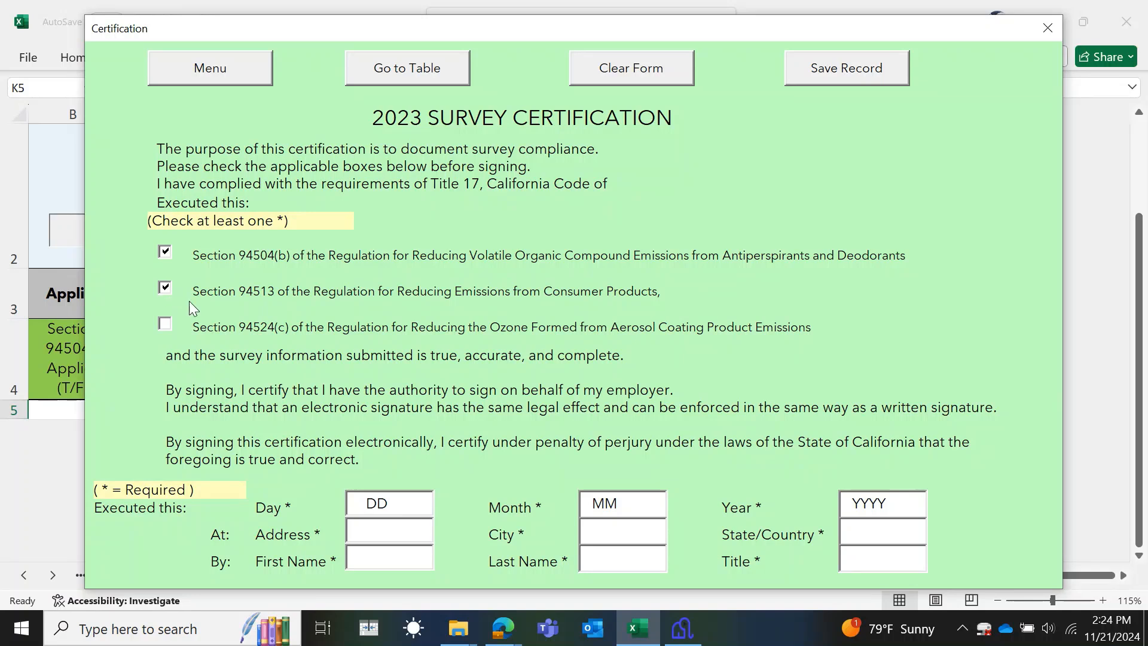
click(366, 503)
text(1111)
text(2024)
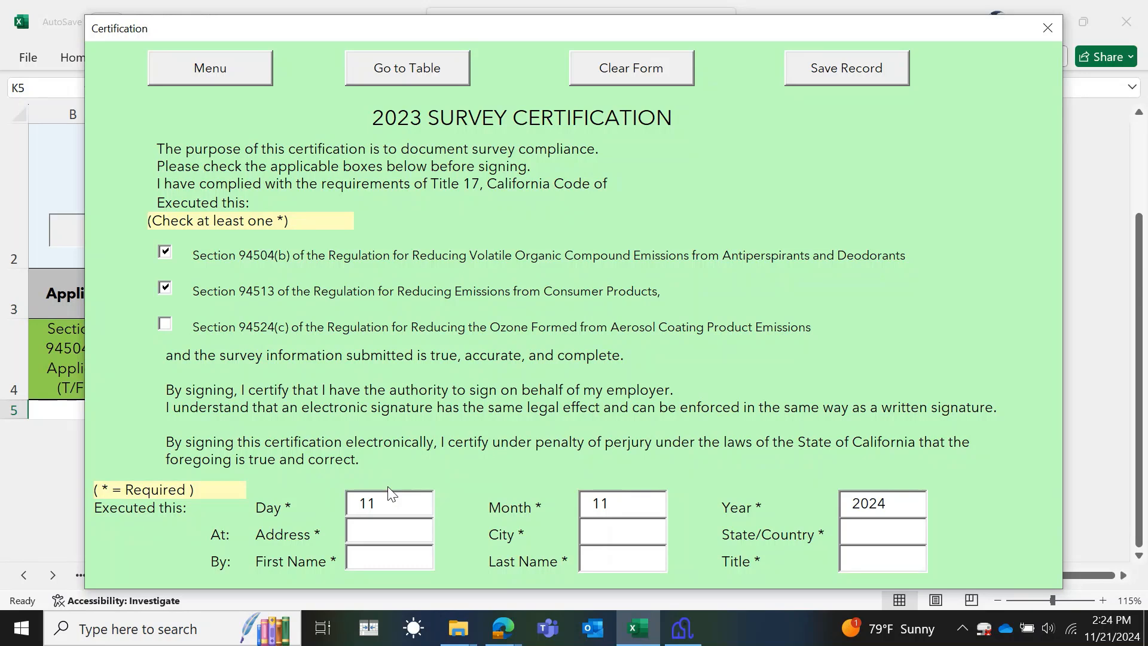
text(1001)
text( I)
text( Street)
text(Sac)
text(ra)
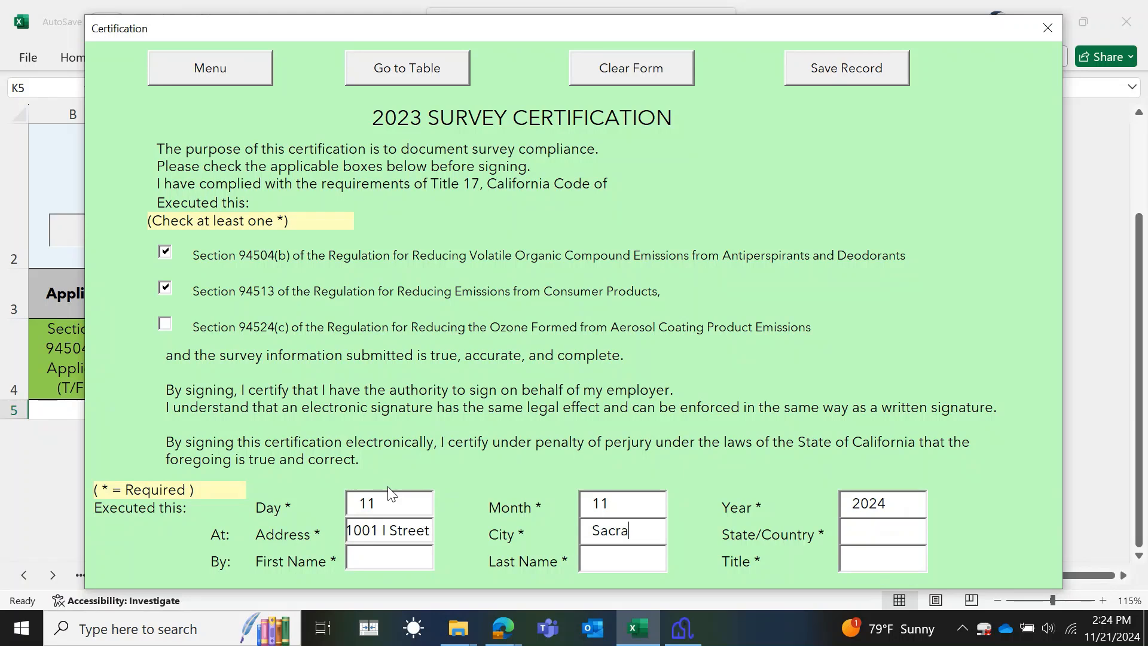
text(mento)
text(CA)
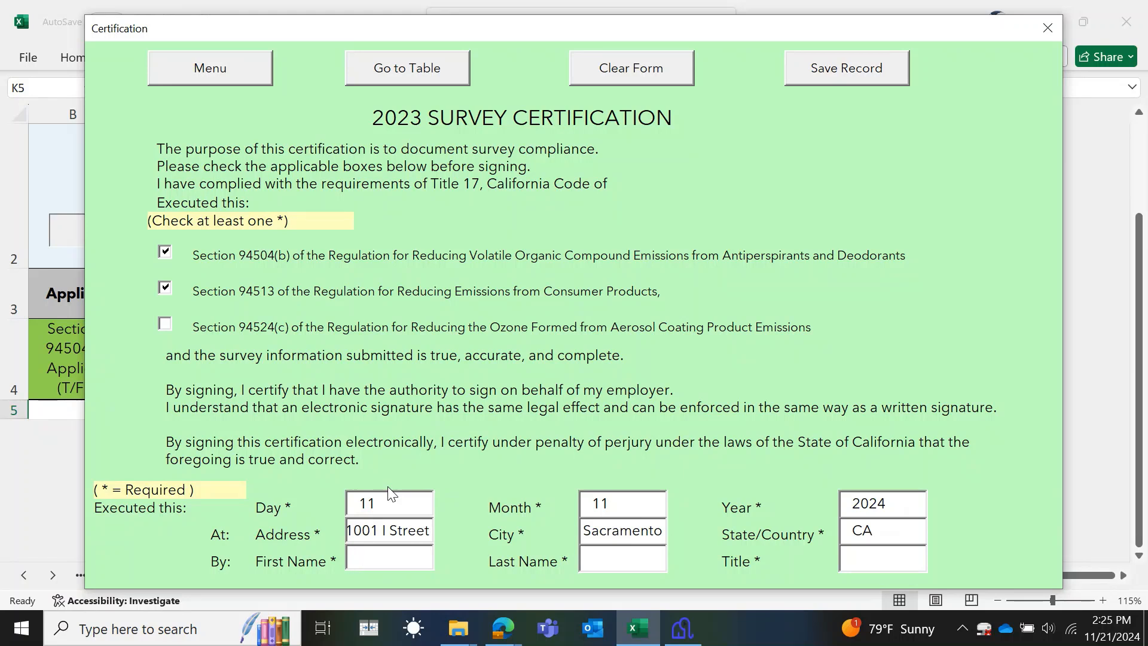
text(Jo)
text(hn)
text(Sm)
text(ith)
text(A)
text(PS)
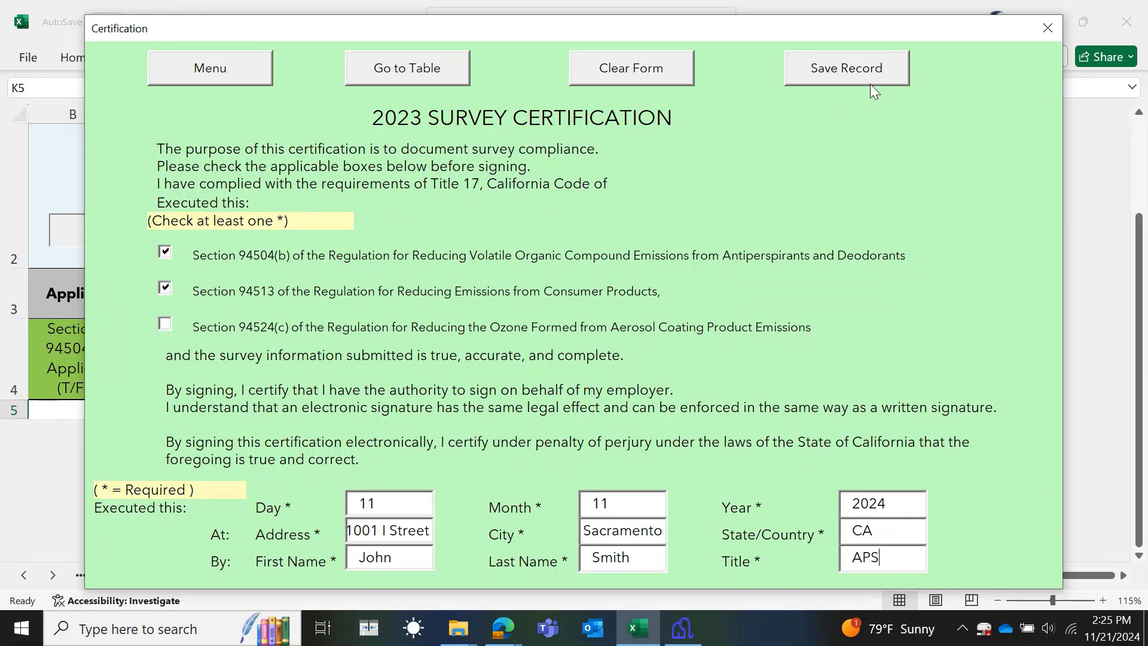
click(873, 67)
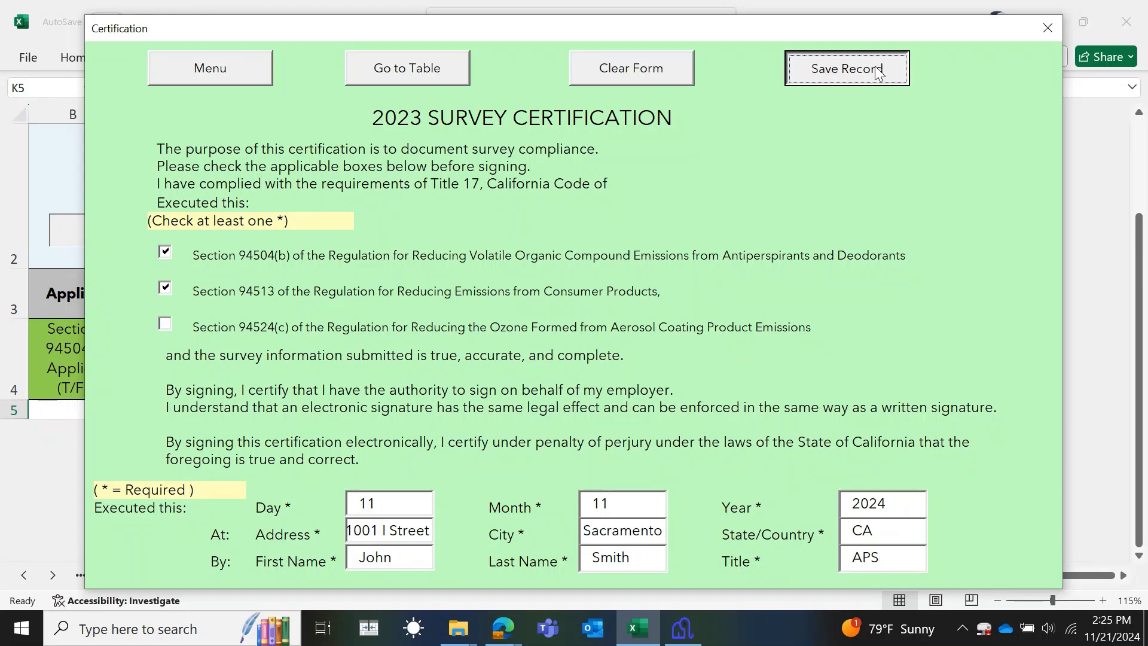
click(589, 374)
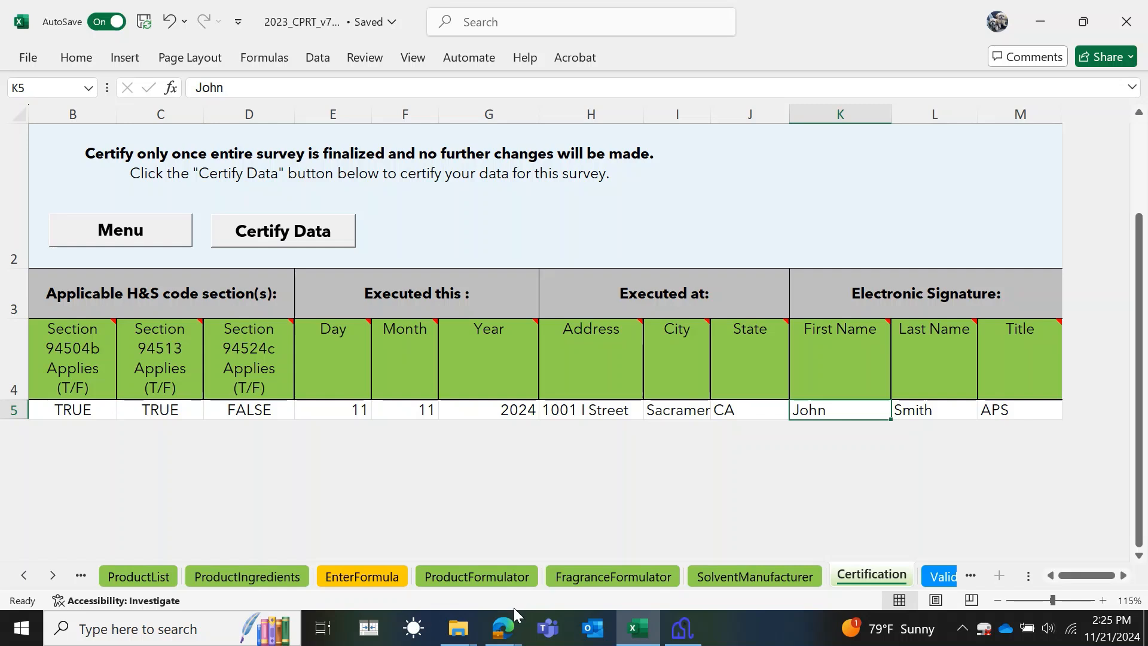
- Run the validation report on the Validate_Survey sheet and select the two ProductList error rows
mouse_move(514, 626)
click(933, 577)
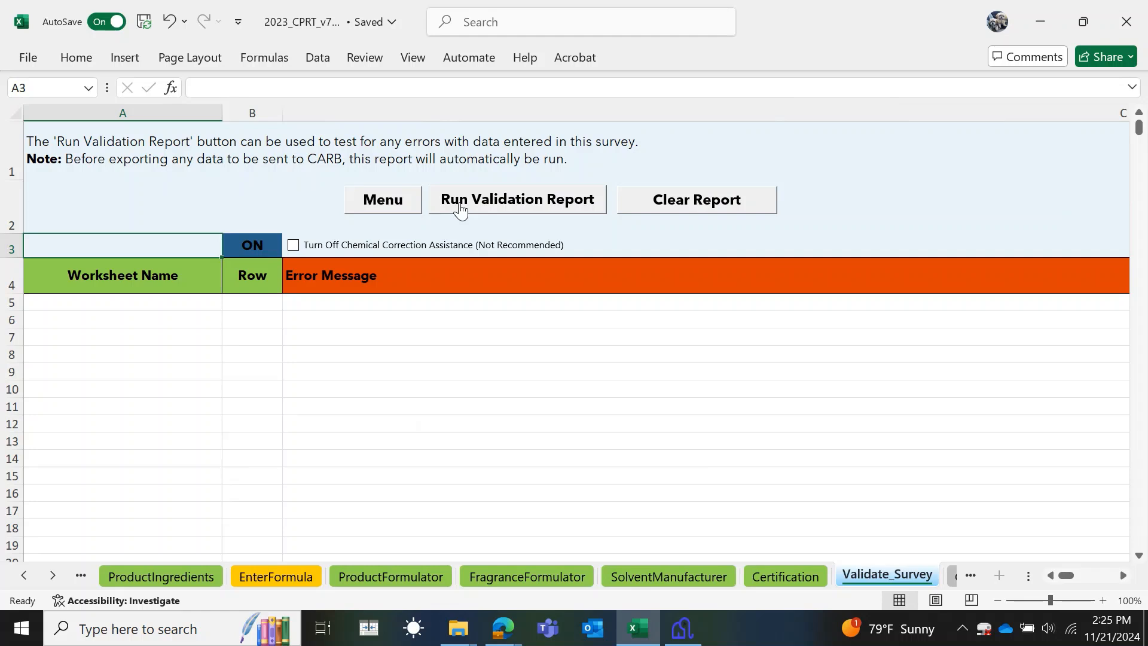
click(458, 205)
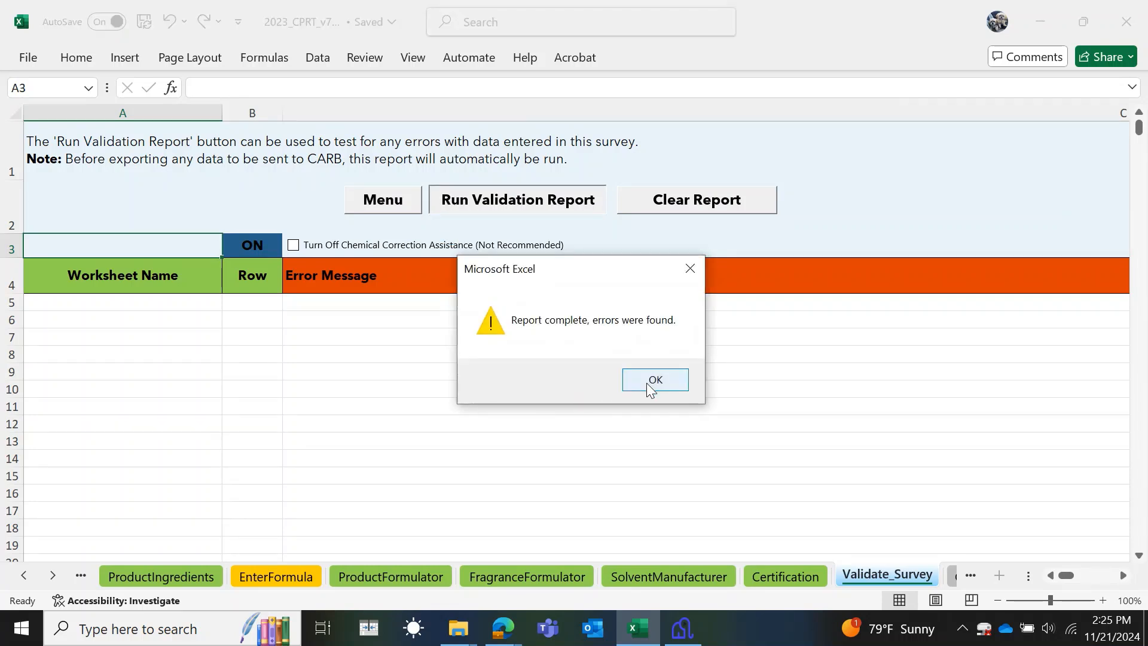
click(653, 385)
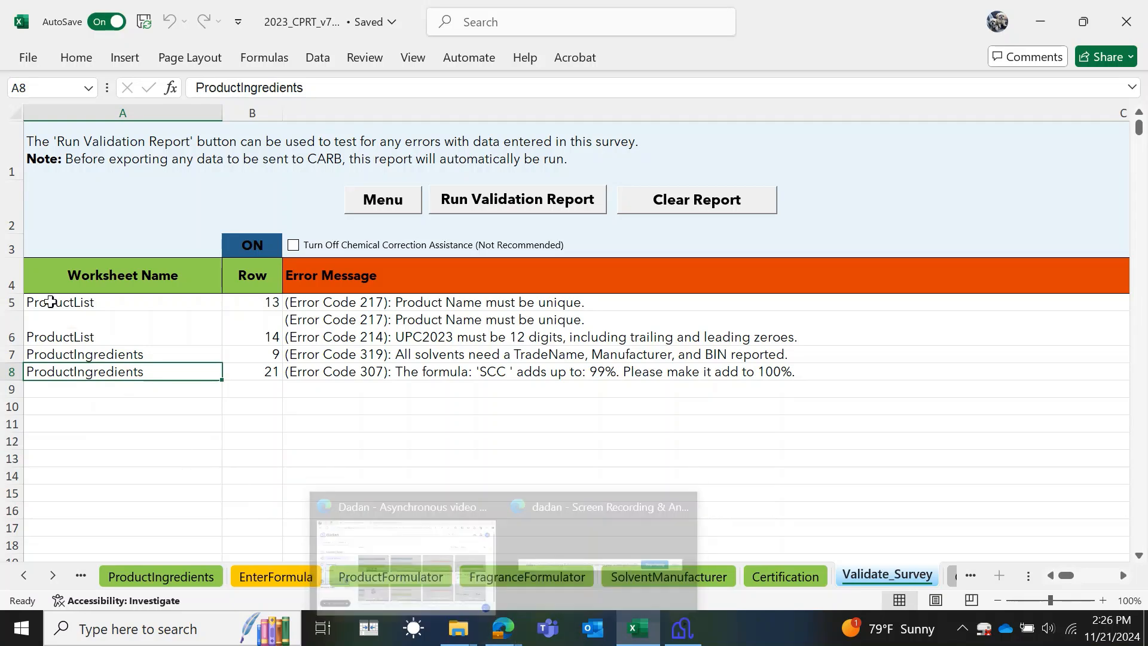
drag(12, 303, 11, 330)
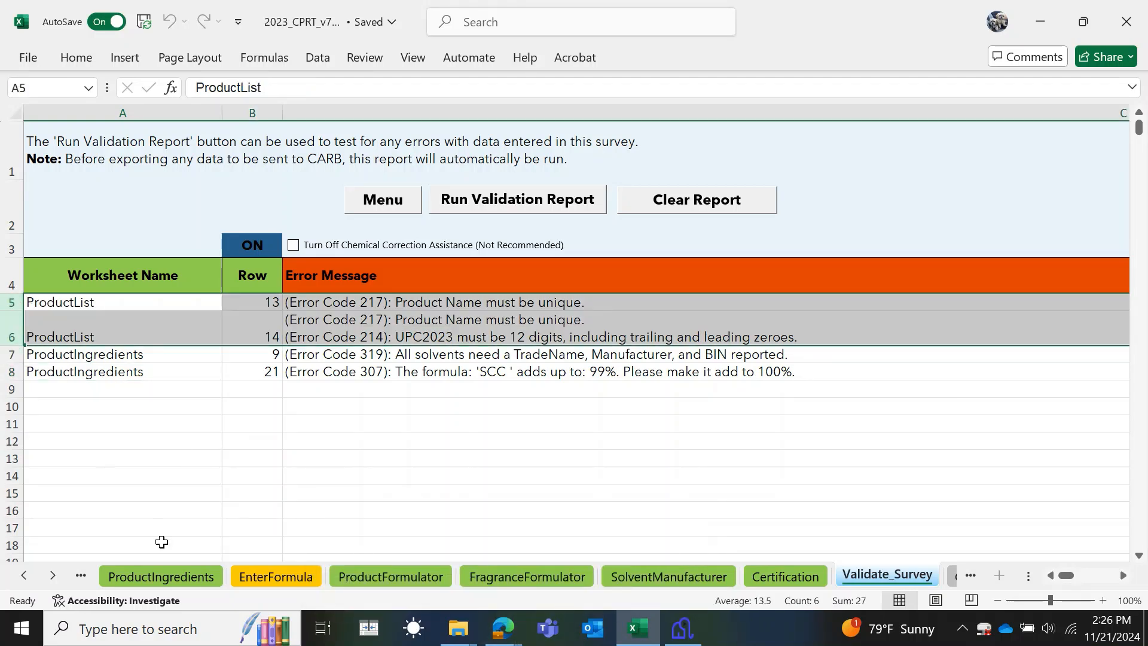
click(24, 575)
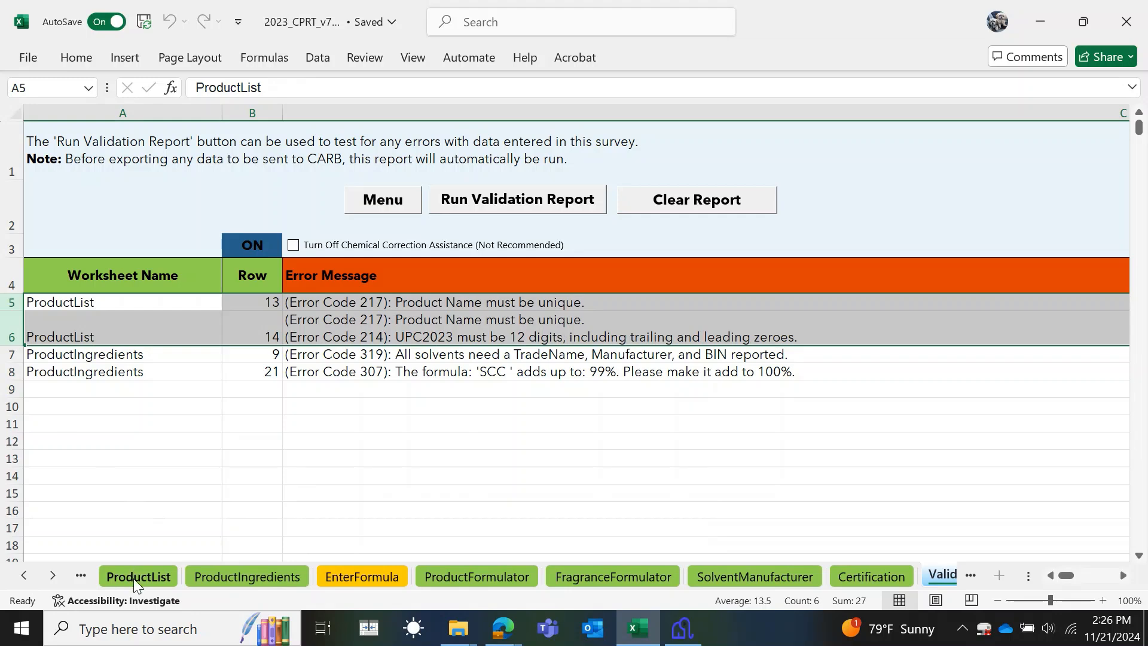
- Compare the row 13 and row 14 product names on ProductList to find the duplicate
click(138, 575)
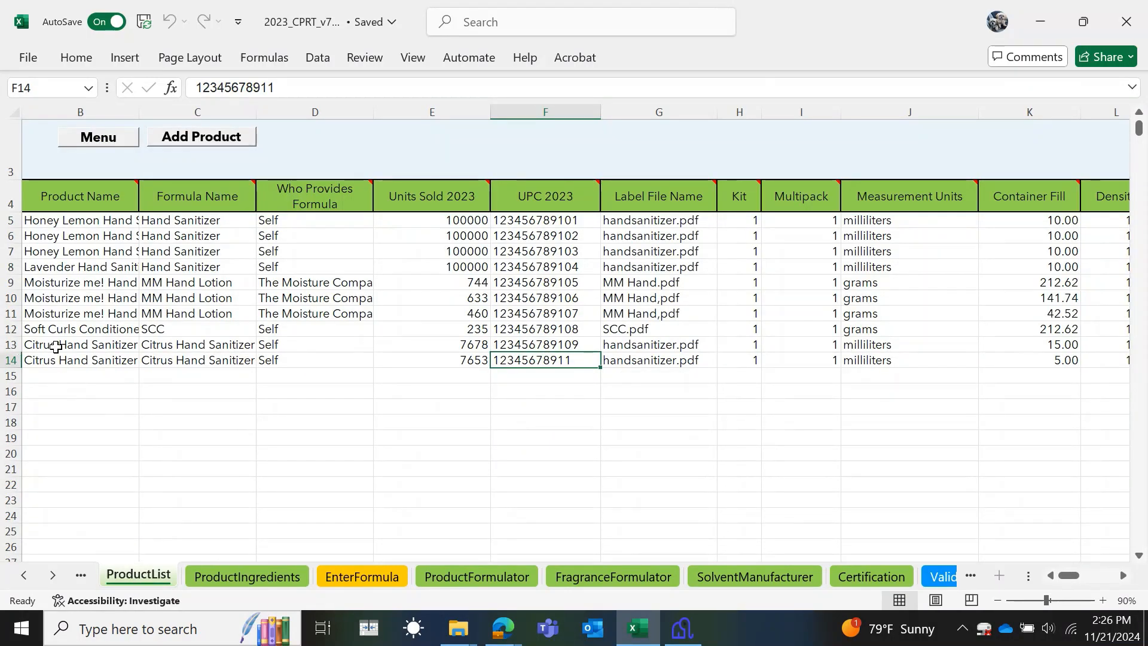
click(53, 345)
click(55, 373)
click(56, 359)
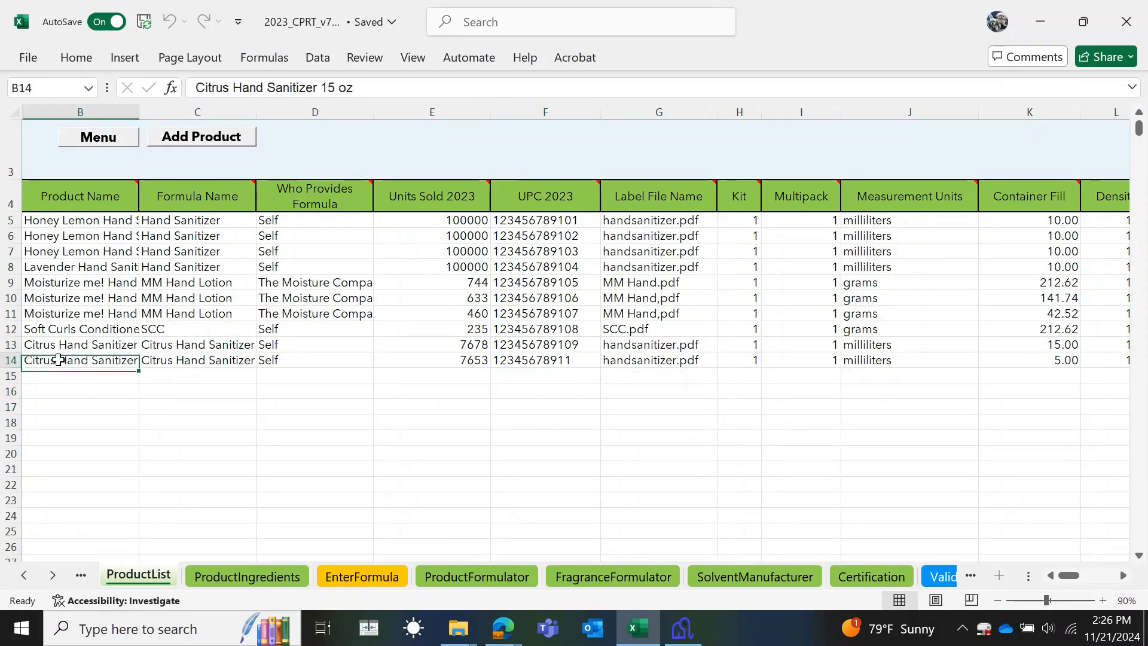
click(61, 340)
click(63, 358)
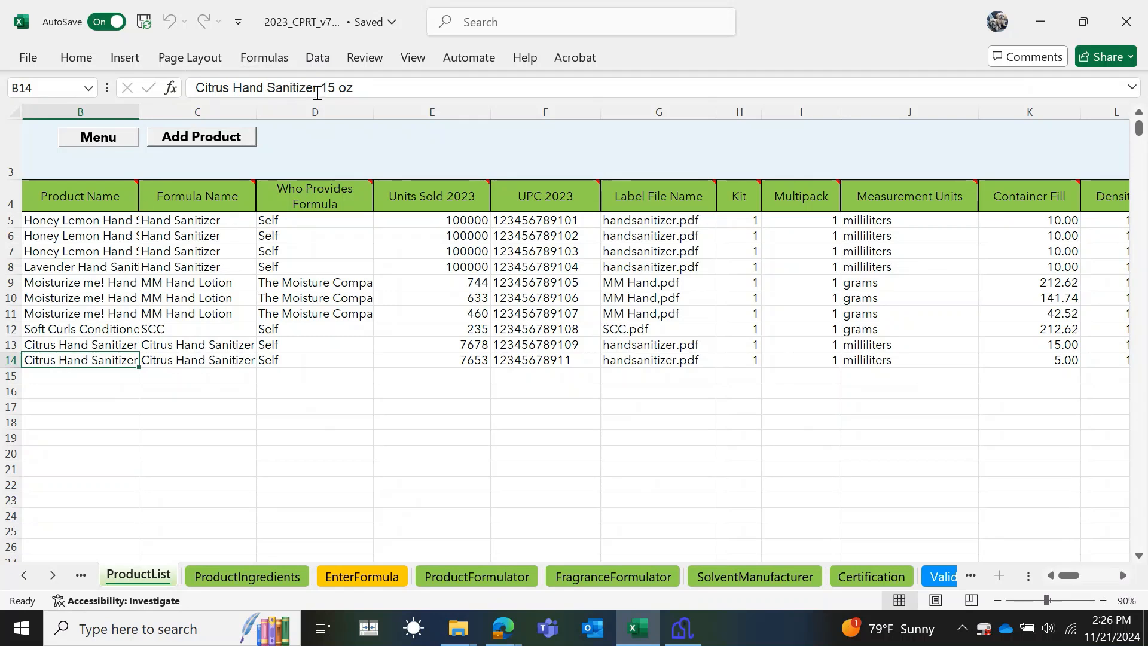
- Delete the 1 in B14 so the product reads Citrus Hand Sanitizer 5 oz
click(326, 89)
key(BackSpace)
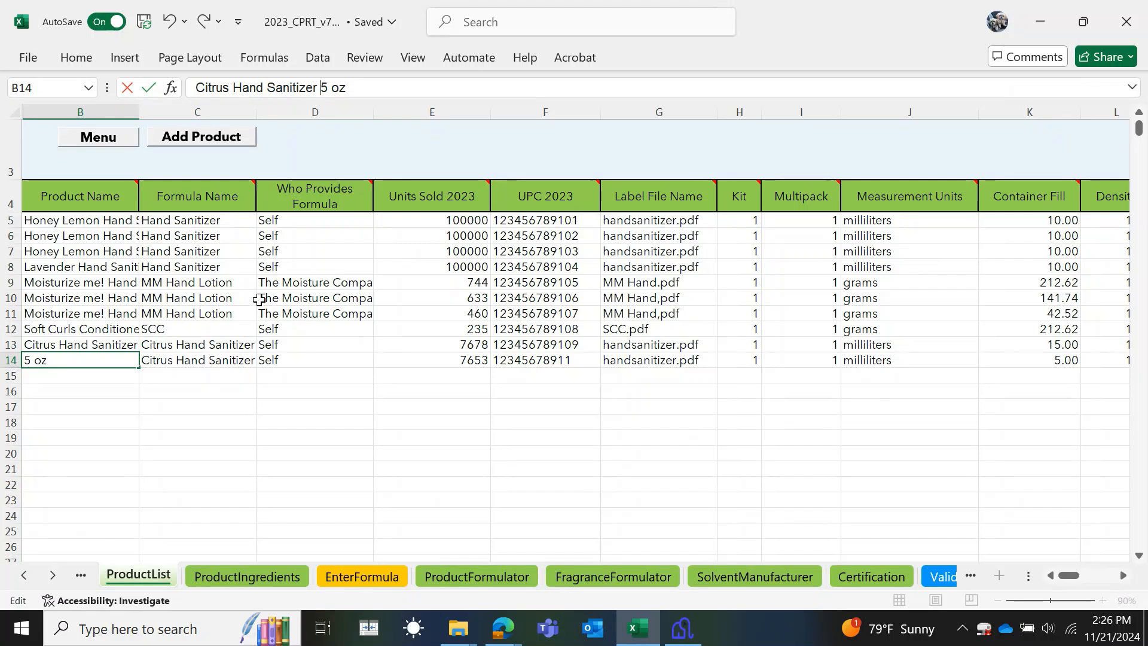
drag(185, 357, 166, 391)
click(299, 450)
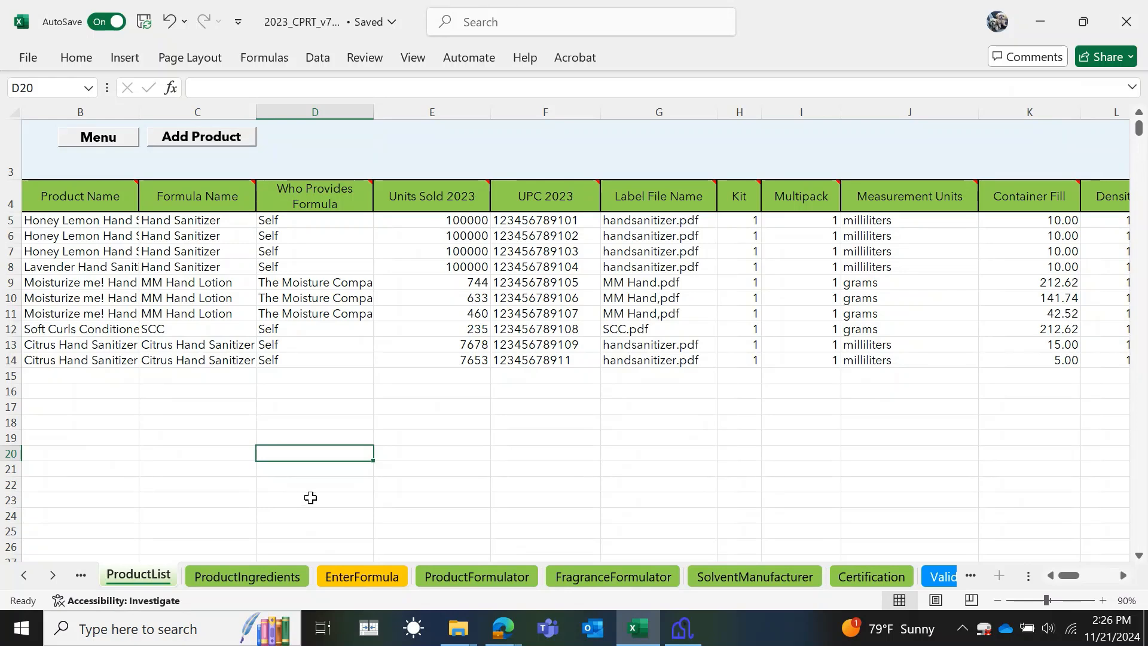
- Rerun the validation report and select the remaining ProductList row 14 UPC2023 error
click(936, 577)
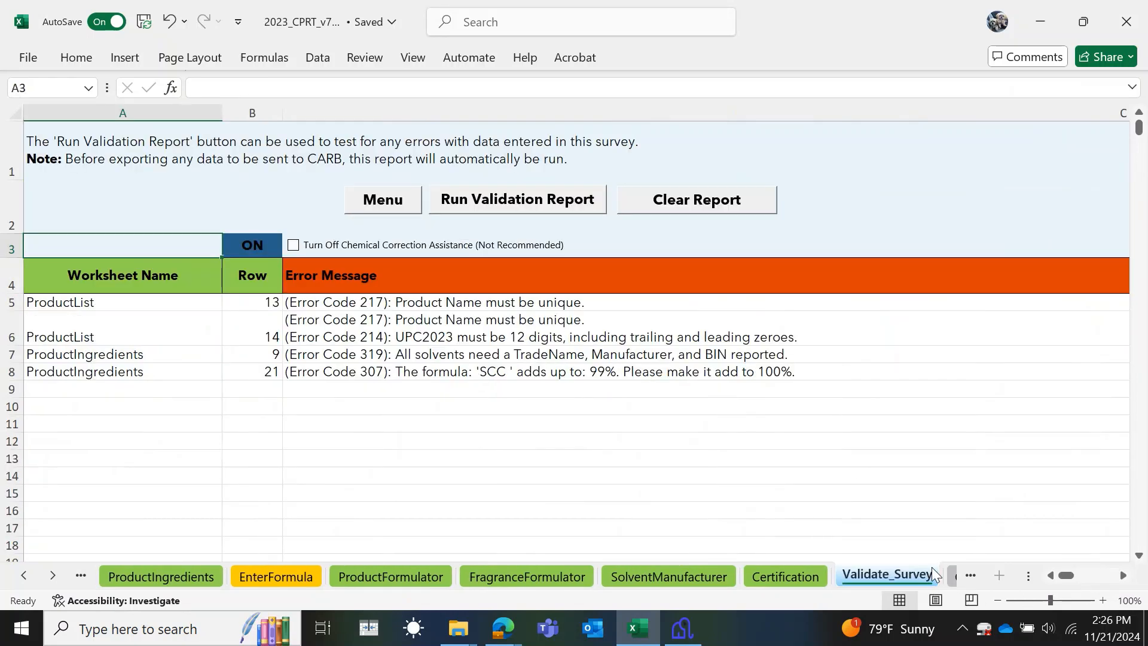
click(523, 200)
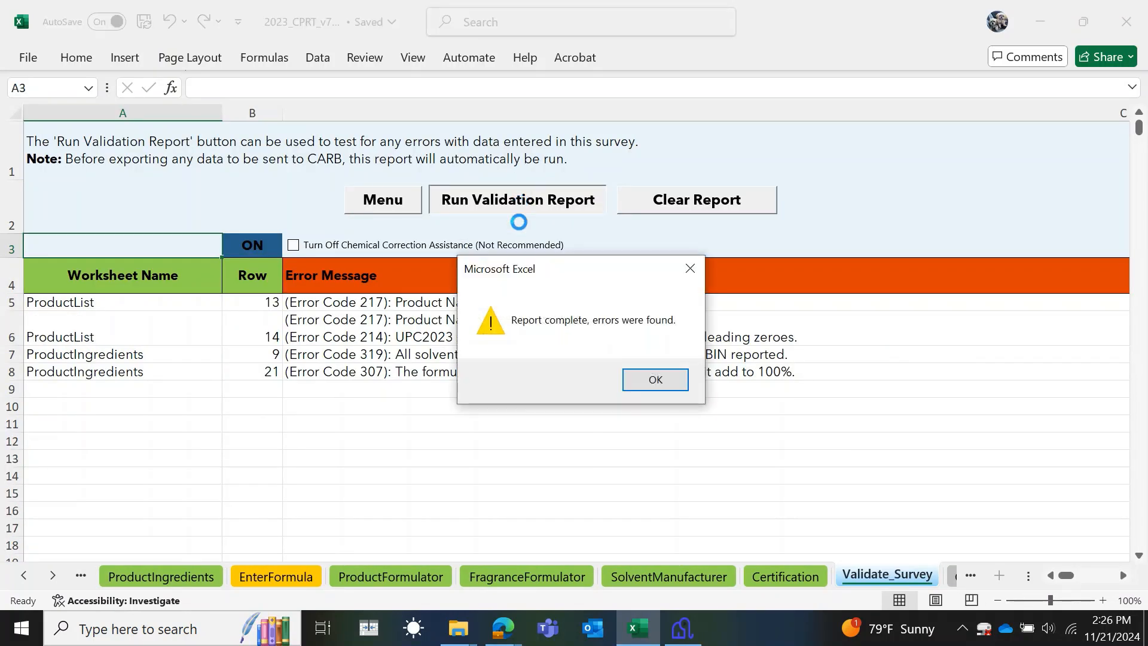
click(655, 381)
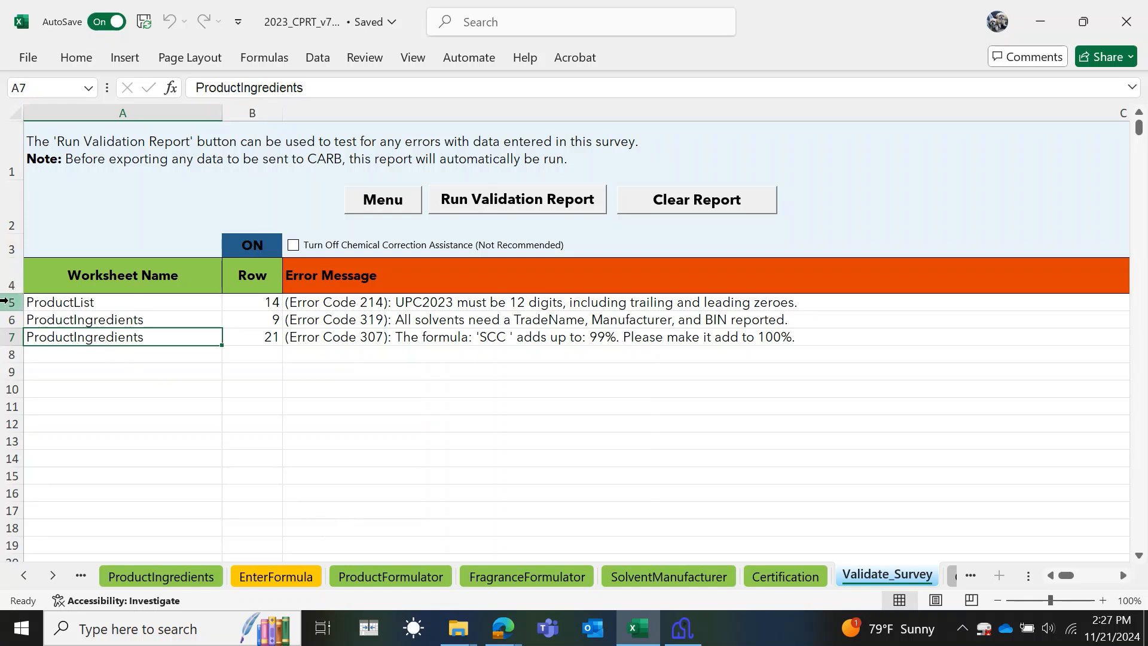
click(3, 302)
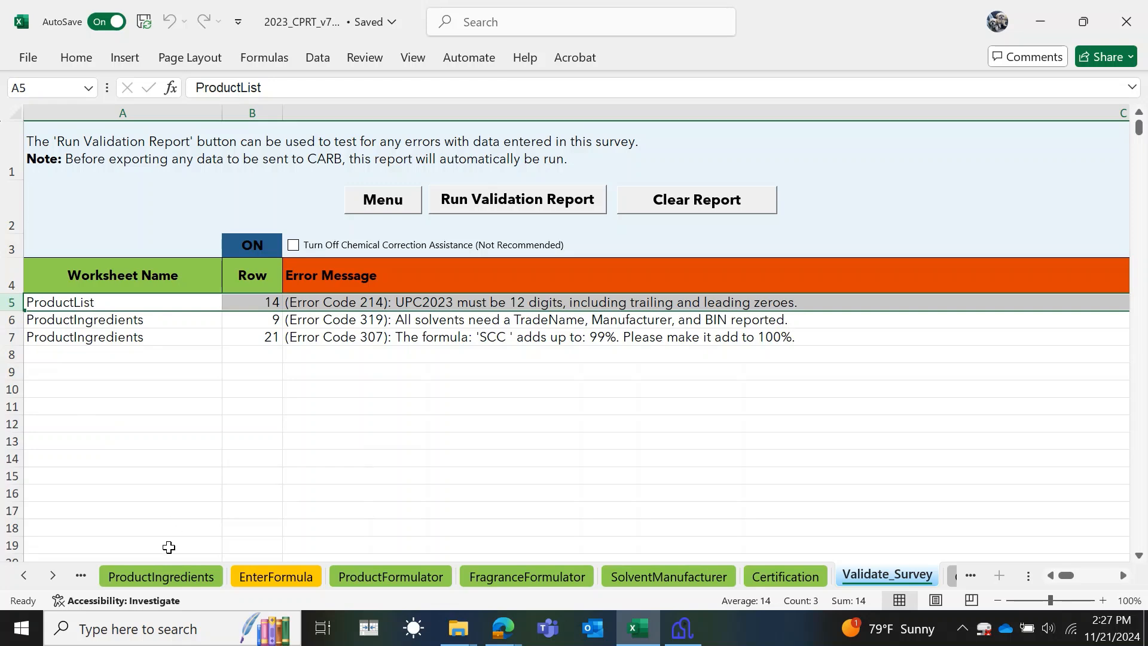
click(21, 577)
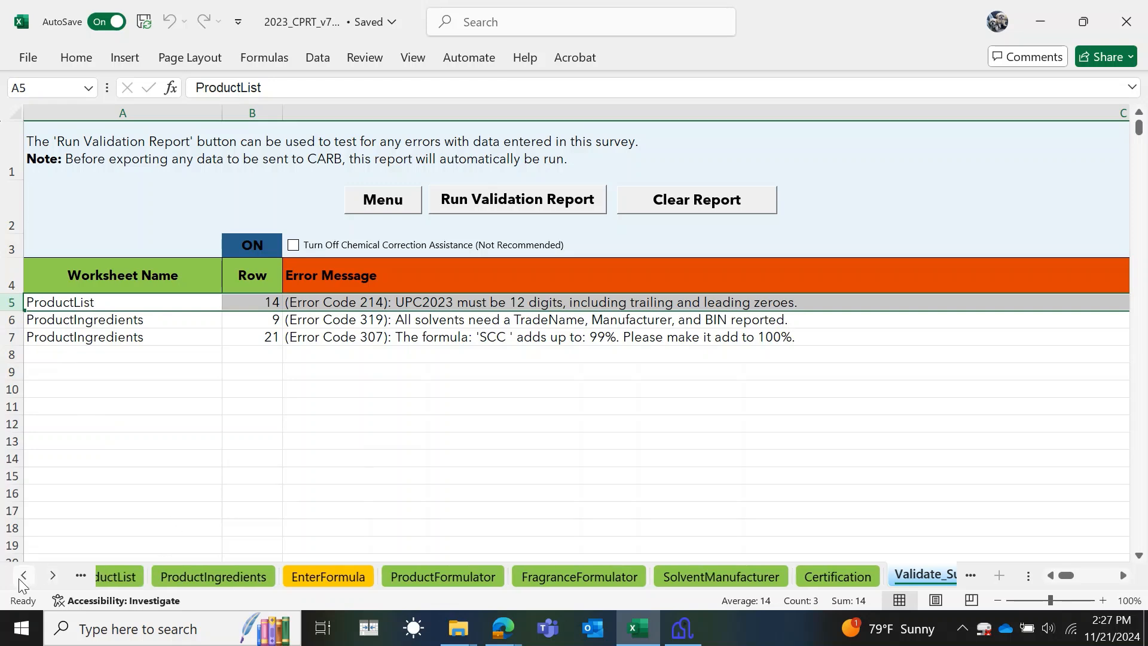
click(131, 576)
click(572, 357)
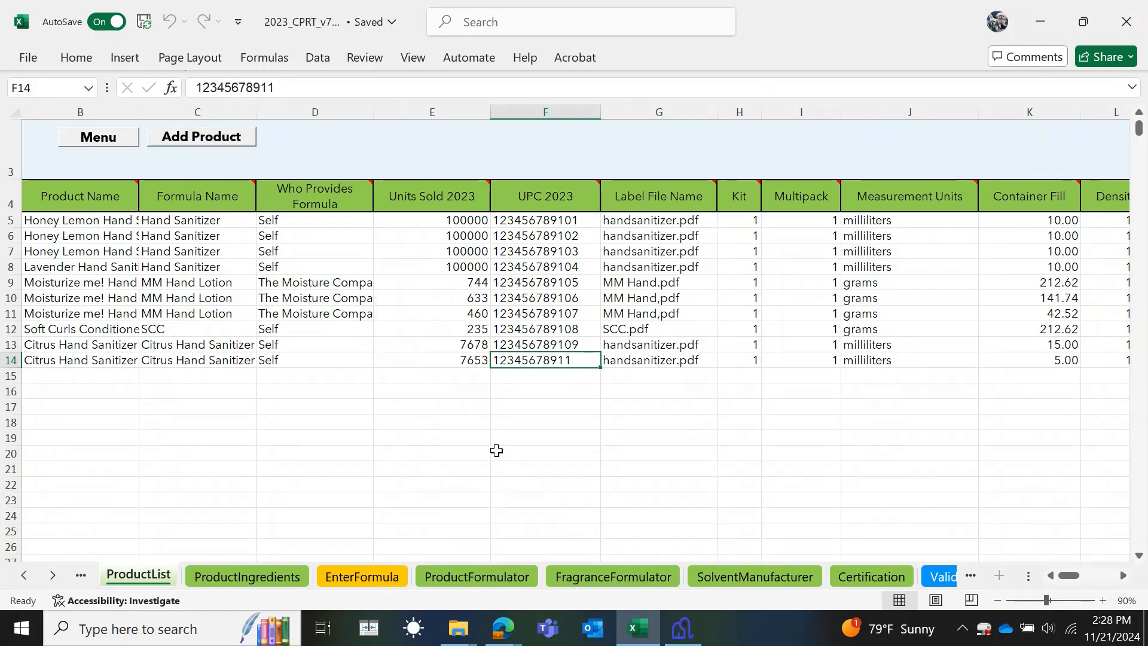
click(290, 89)
text(0)
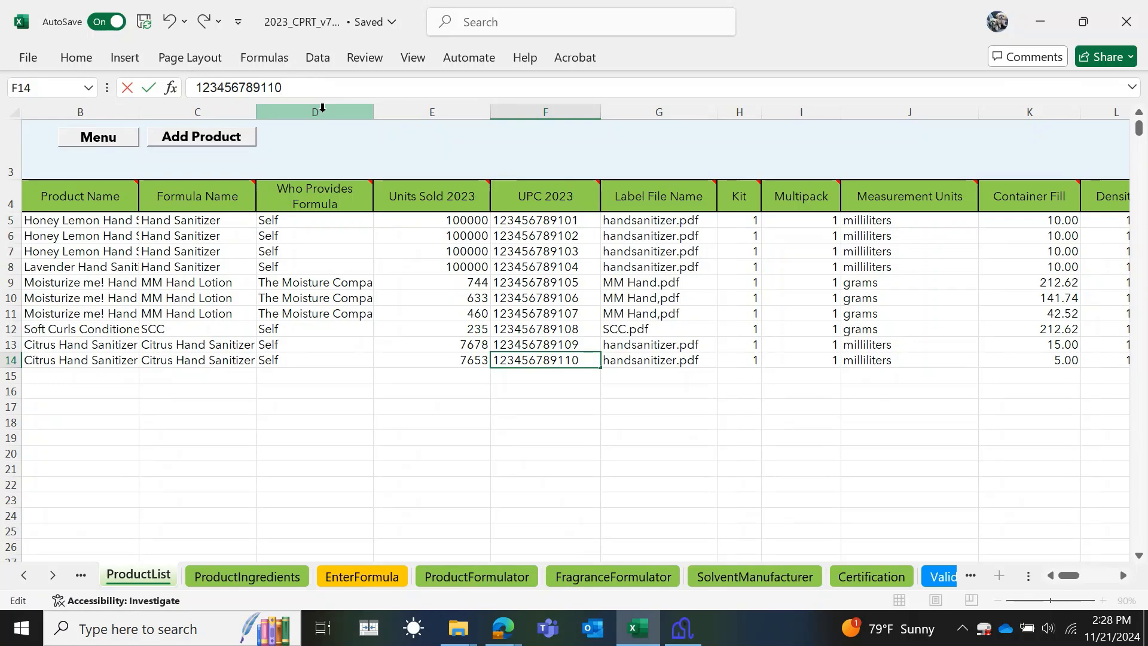
click(937, 577)
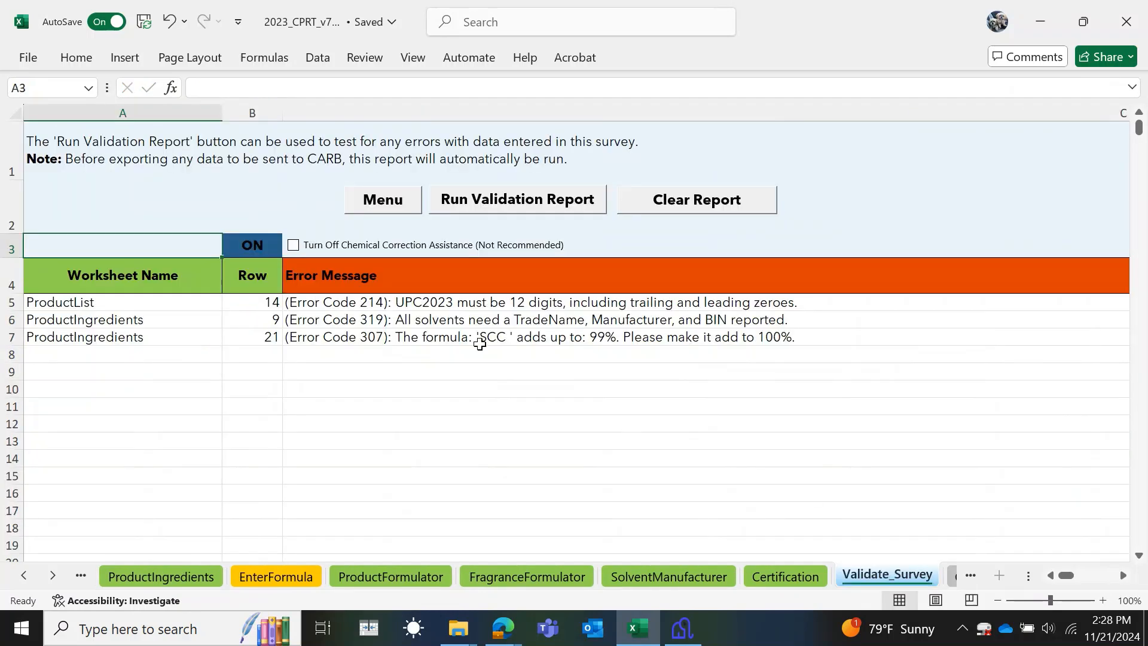
- Rerun validation and select the first of the two remaining ProductIngredients errors
click(504, 201)
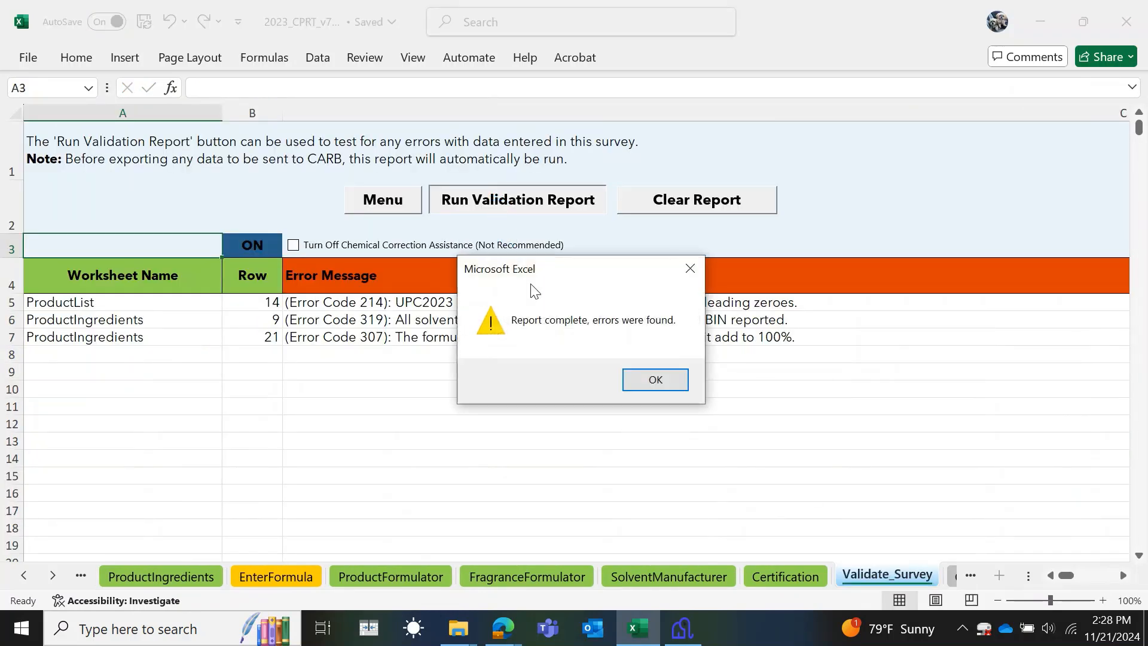
click(646, 381)
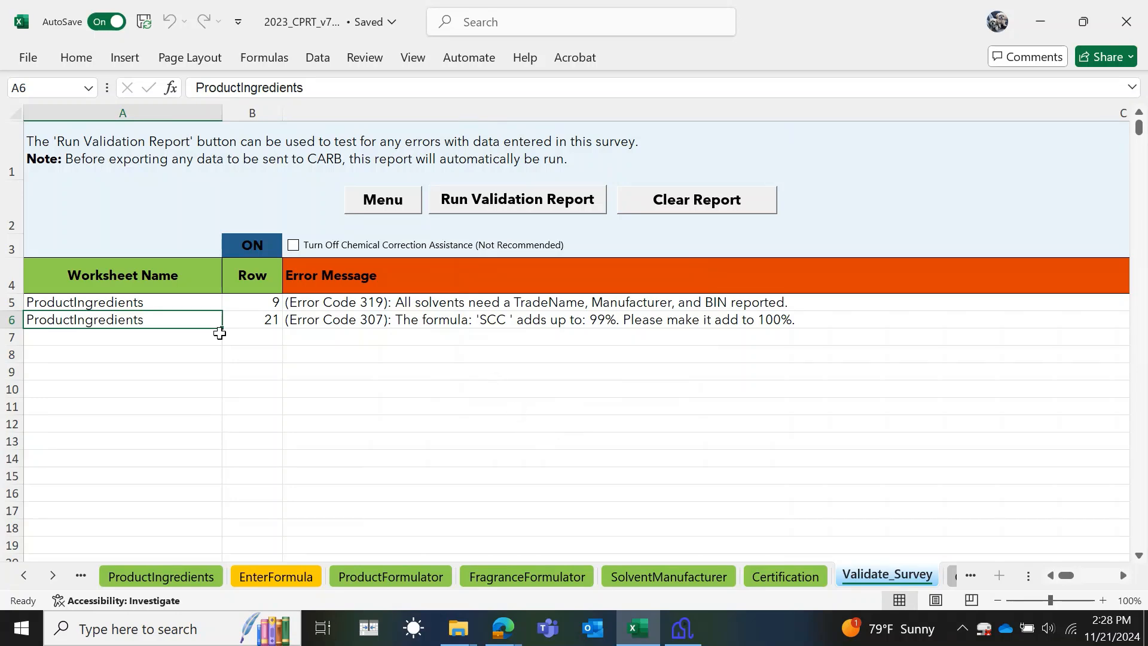
click(8, 302)
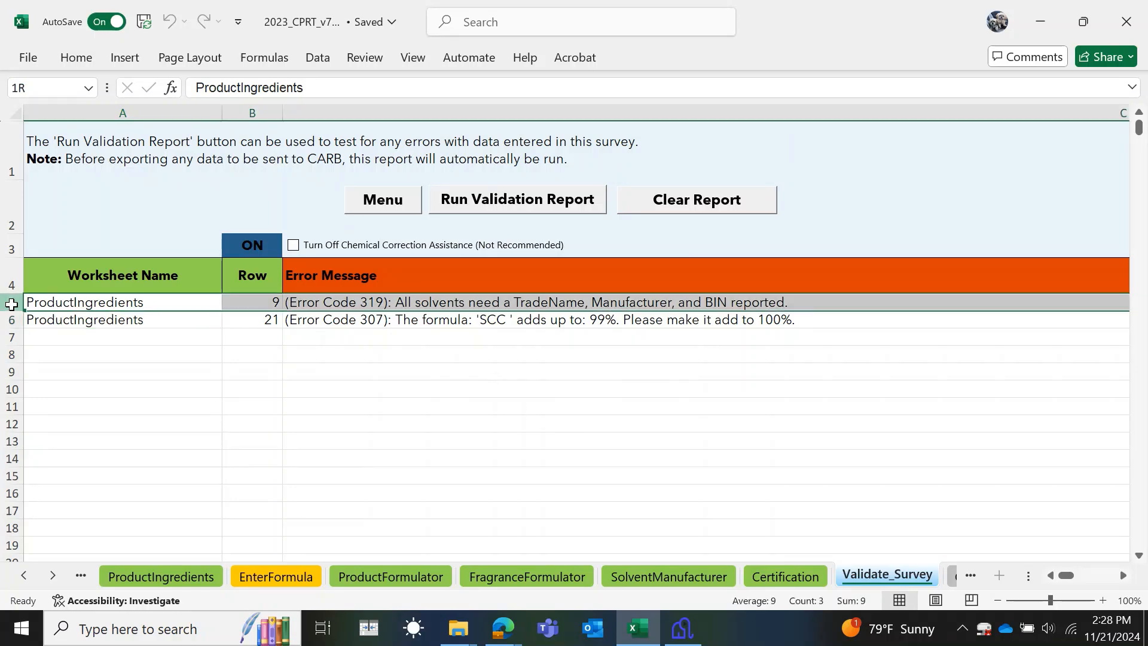
click(171, 575)
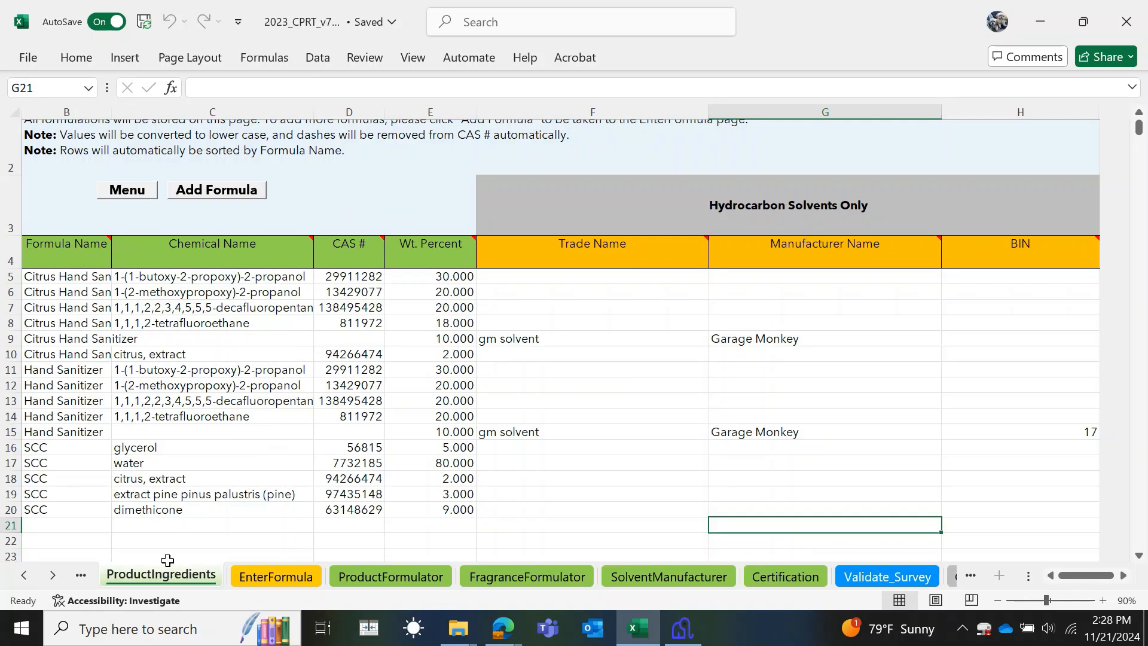
- Enter a BIN of 17 in H9 for the Citrus Hand Sanitizer gm solvent row
click(13, 339)
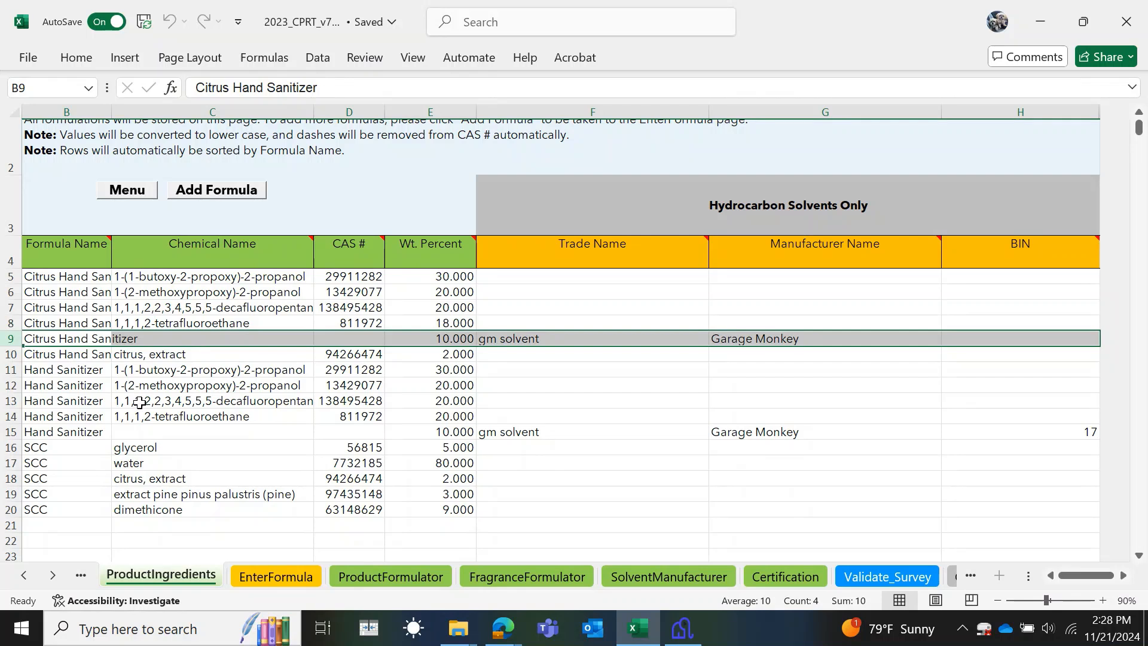
click(1012, 339)
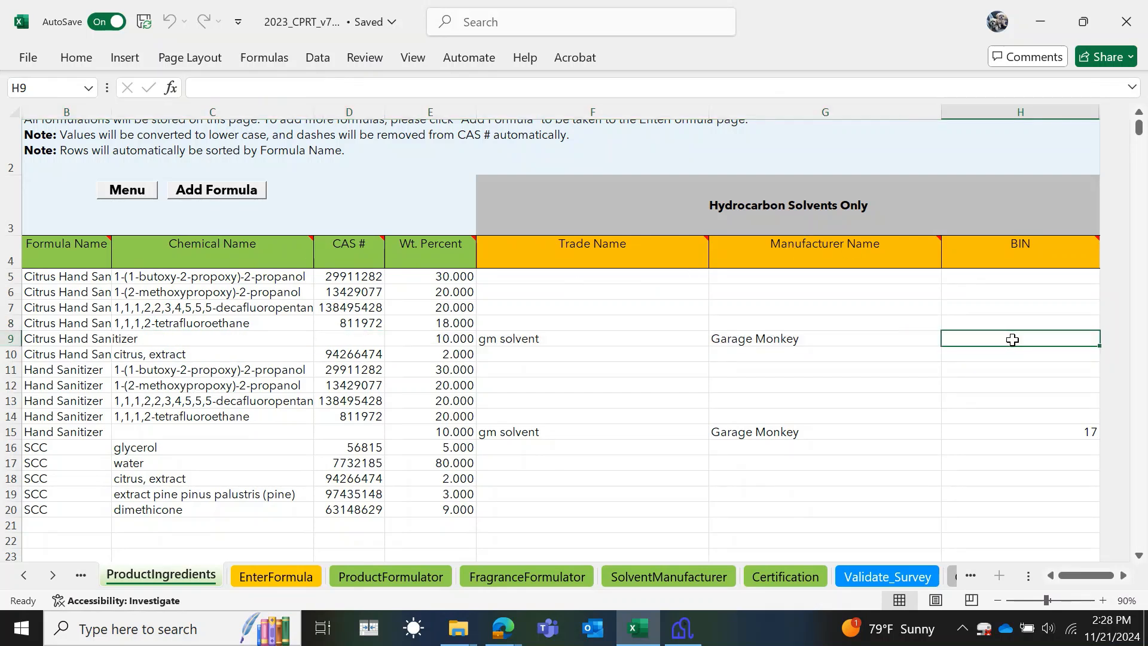
text(17)
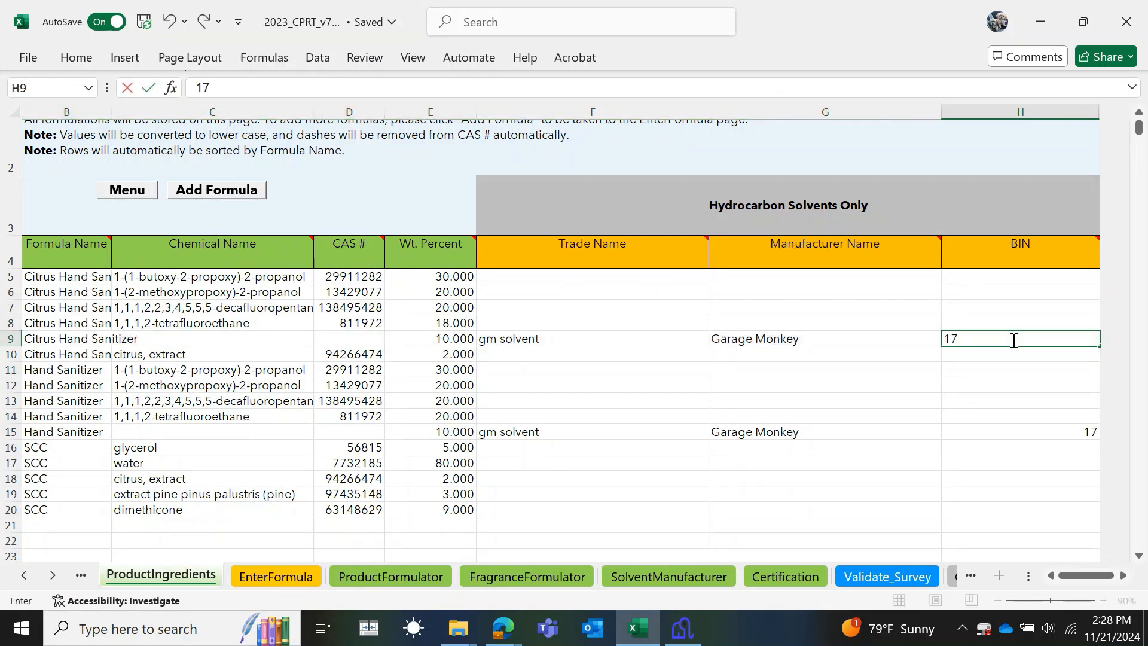
- Rerun validation and review the lone error: row 21's SCC formula totalling 99%
click(883, 575)
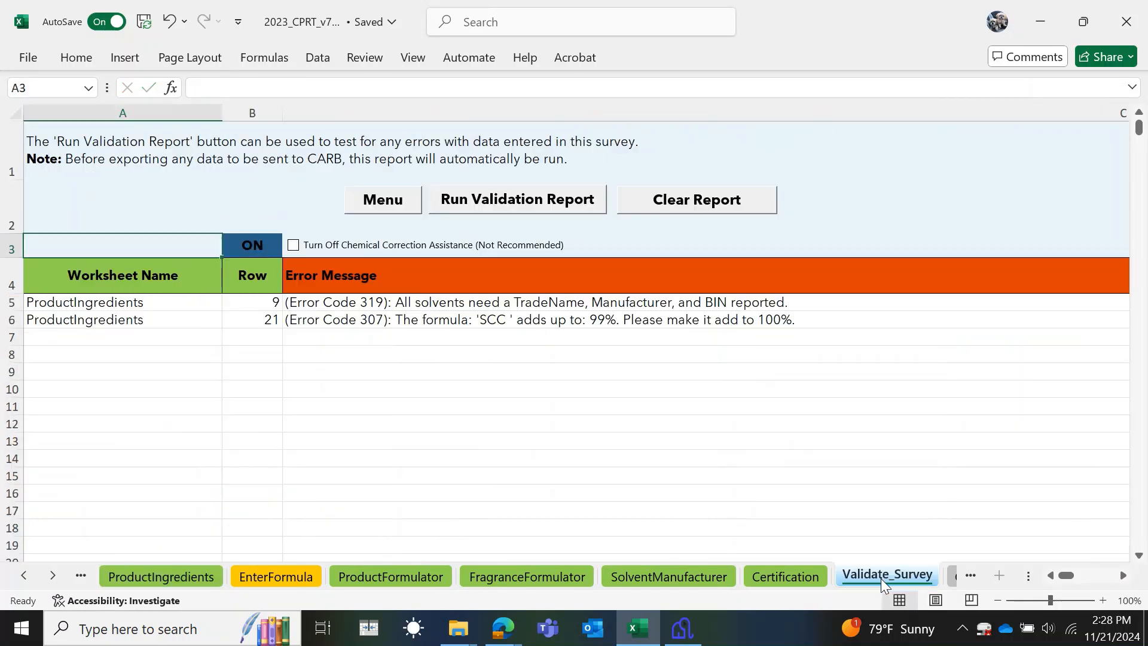
click(551, 196)
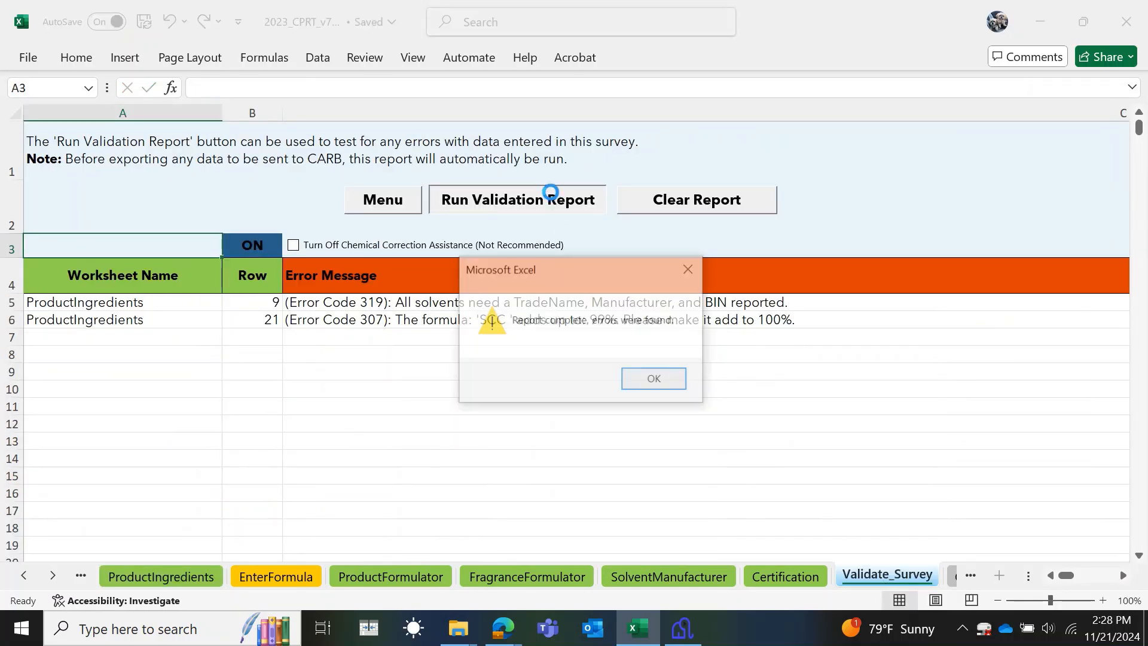
click(643, 379)
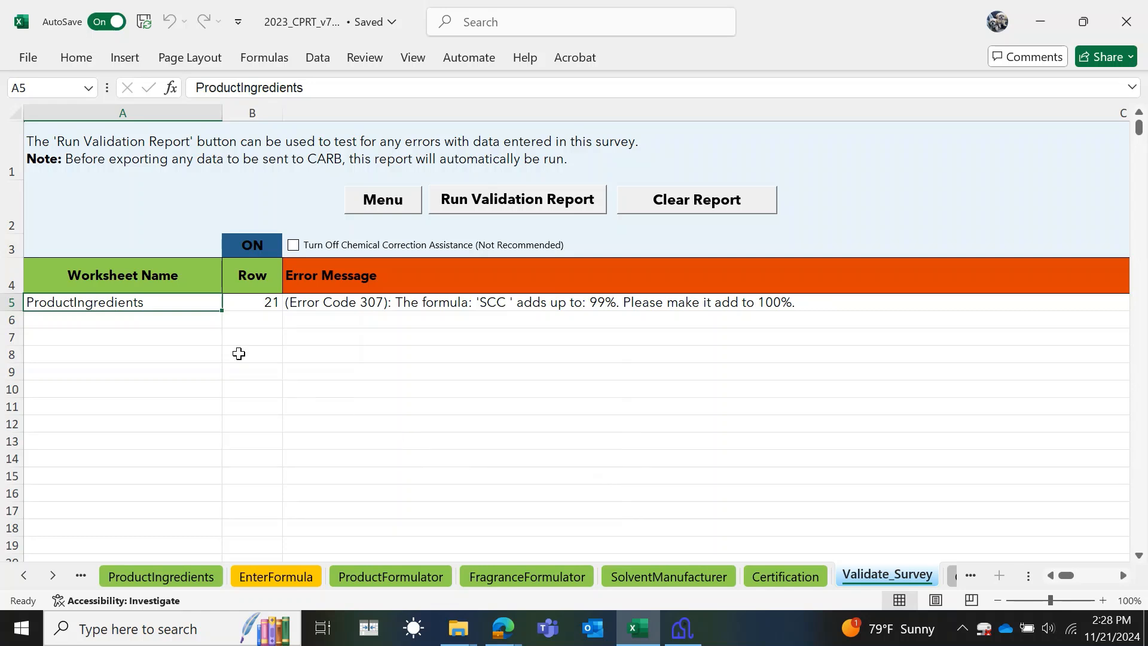
click(12, 301)
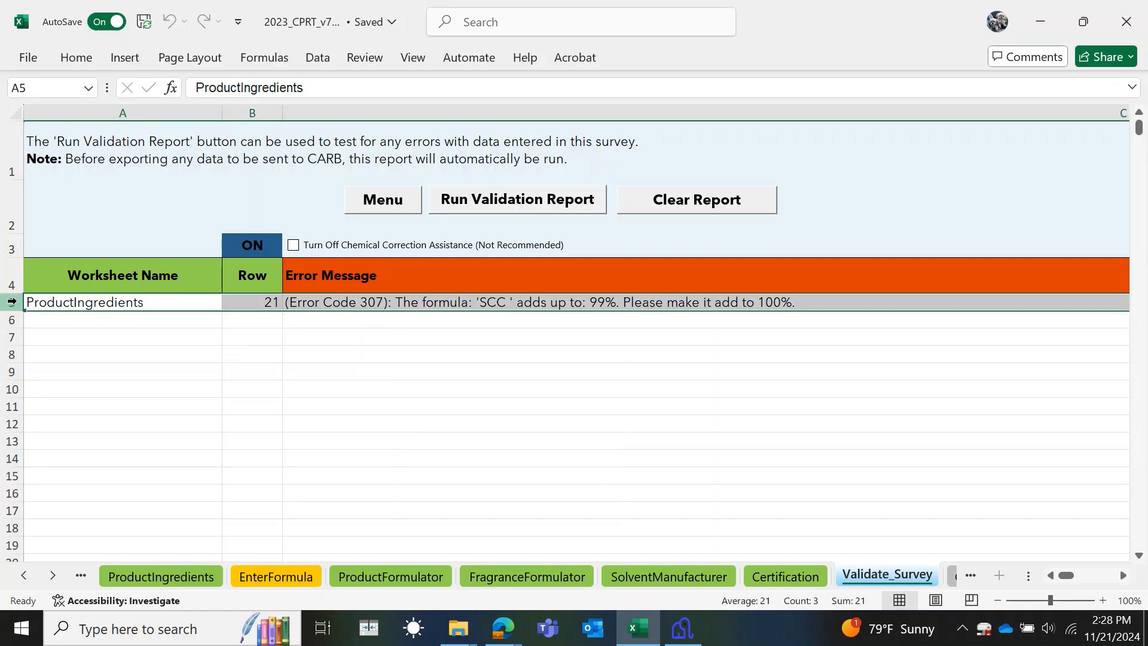
- Set dimethicone's weight percent in E20 to 10 and rerun validation, which reports no errors
click(179, 579)
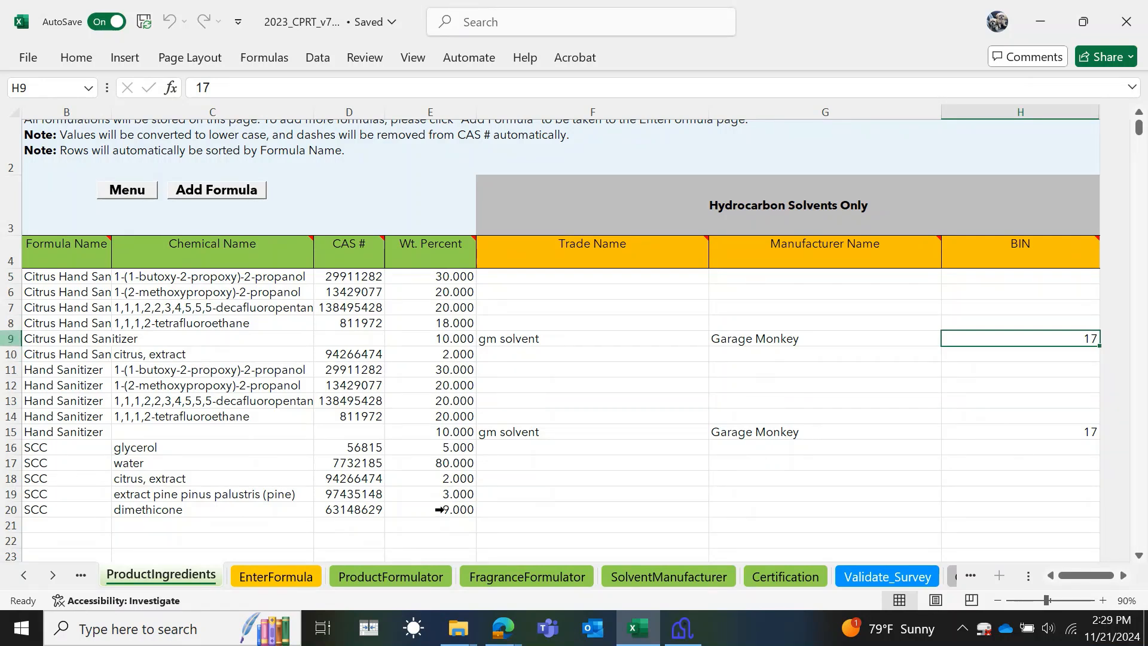
click(459, 509)
text(10)
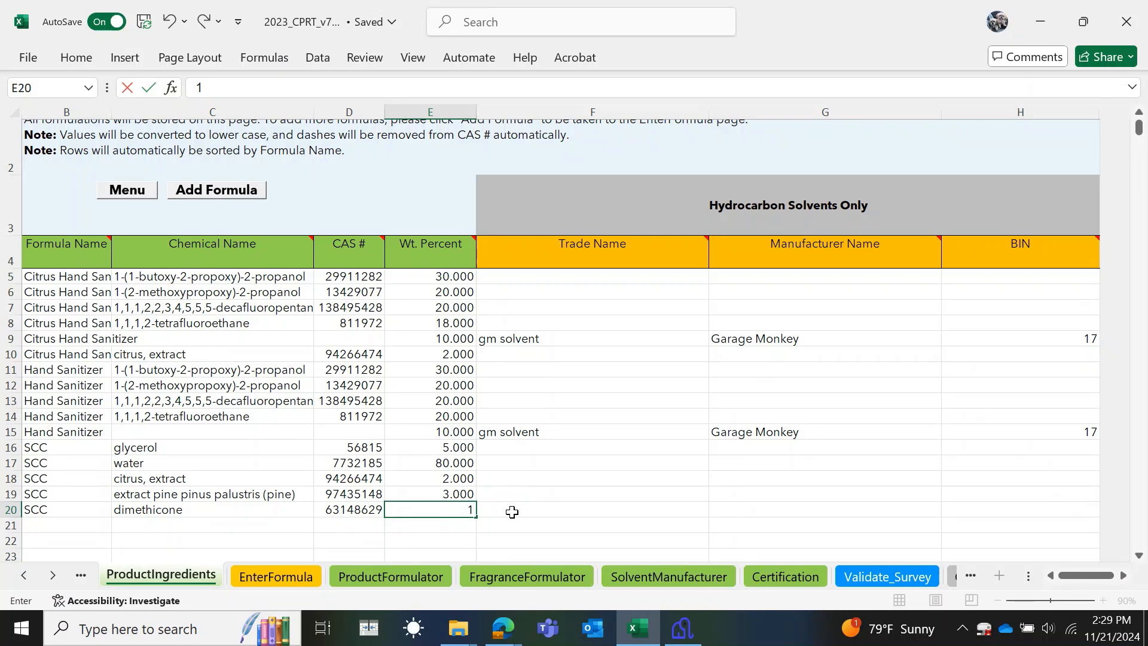
click(891, 583)
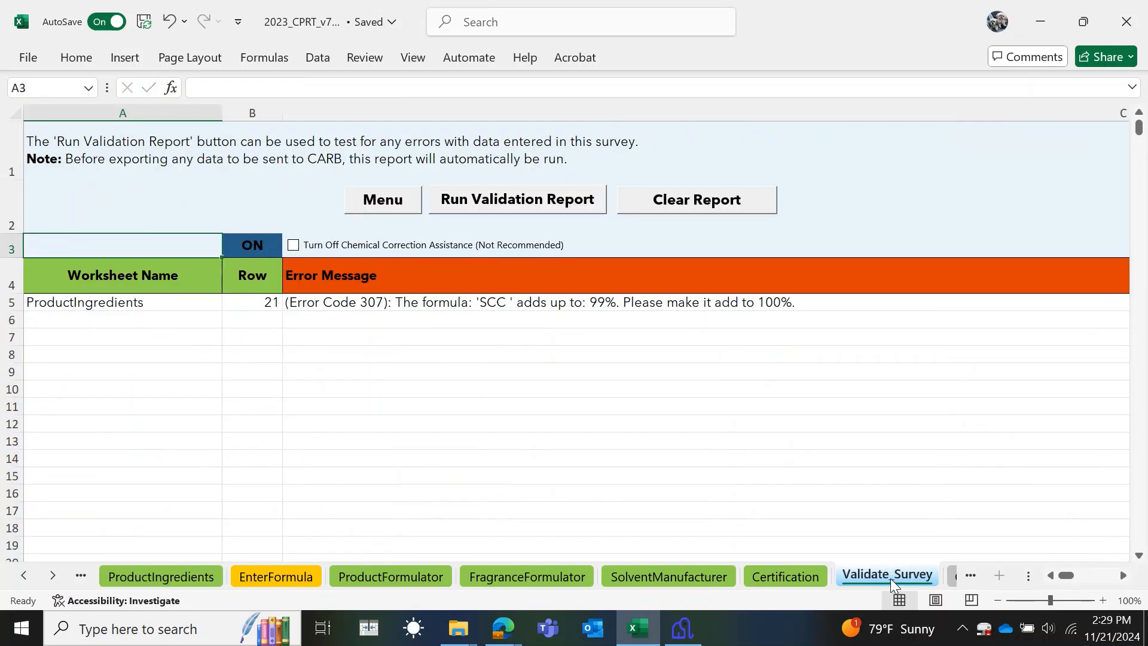
click(548, 203)
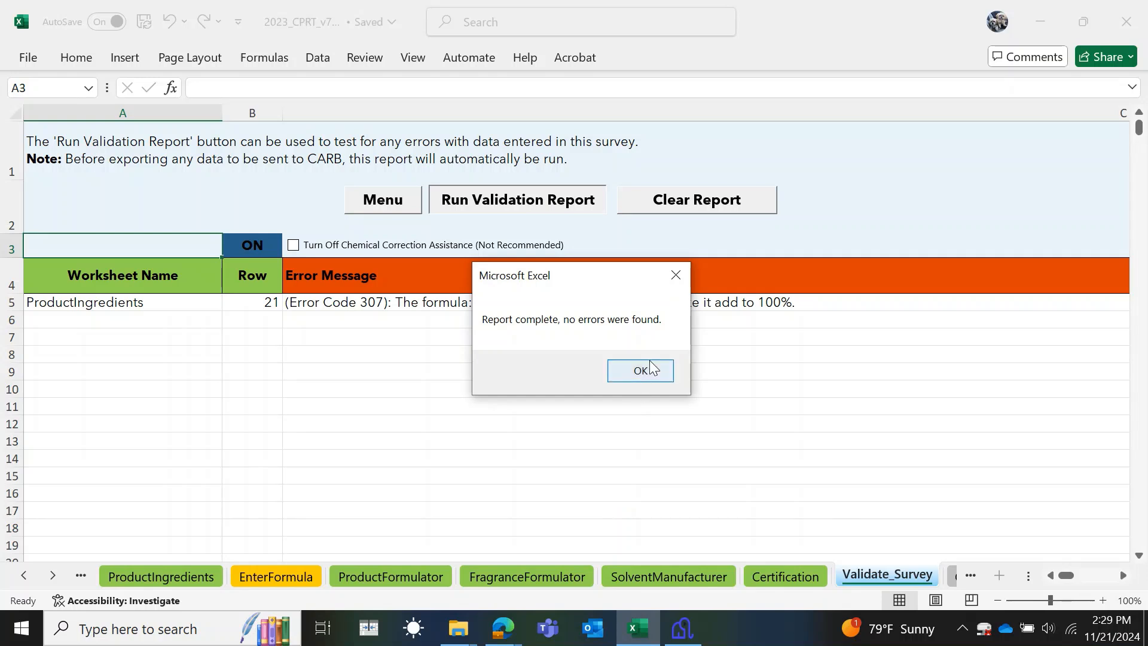
click(648, 368)
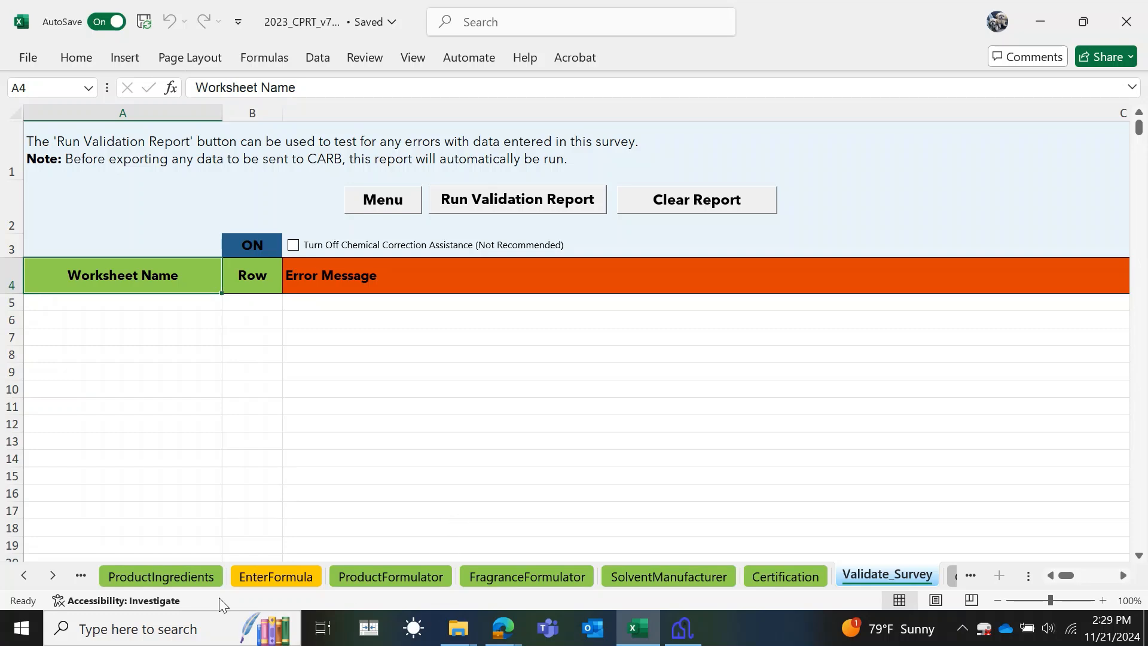
- Replace the glycerol chemical name in C16 with carbon Dioxide, then return to Validate_Survey
click(208, 574)
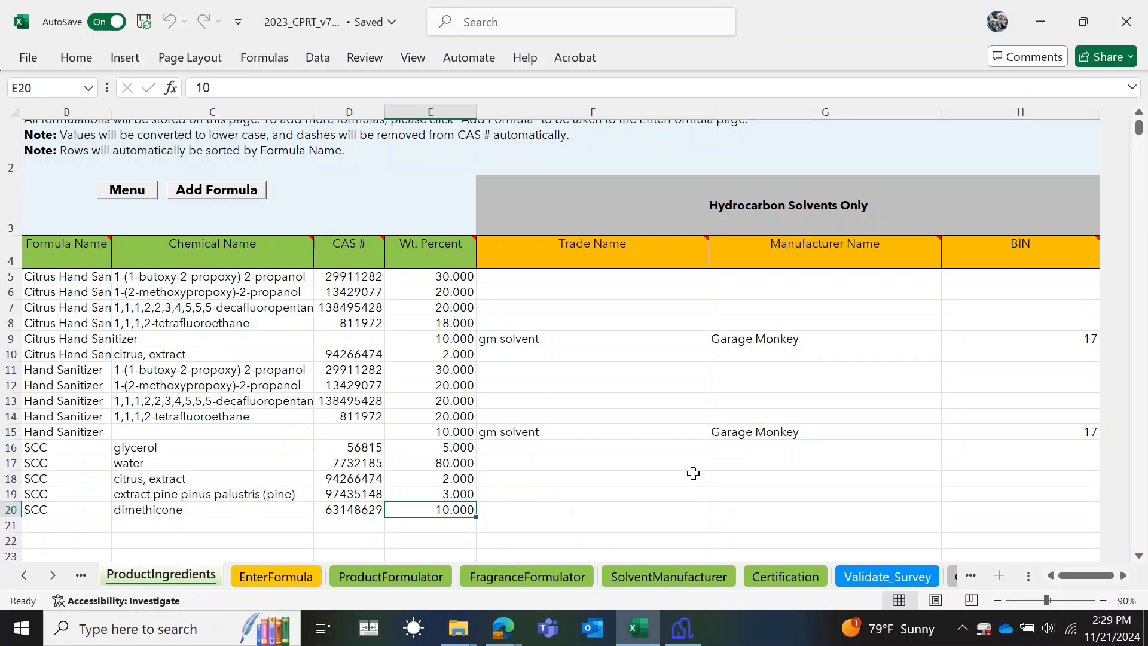
click(141, 449)
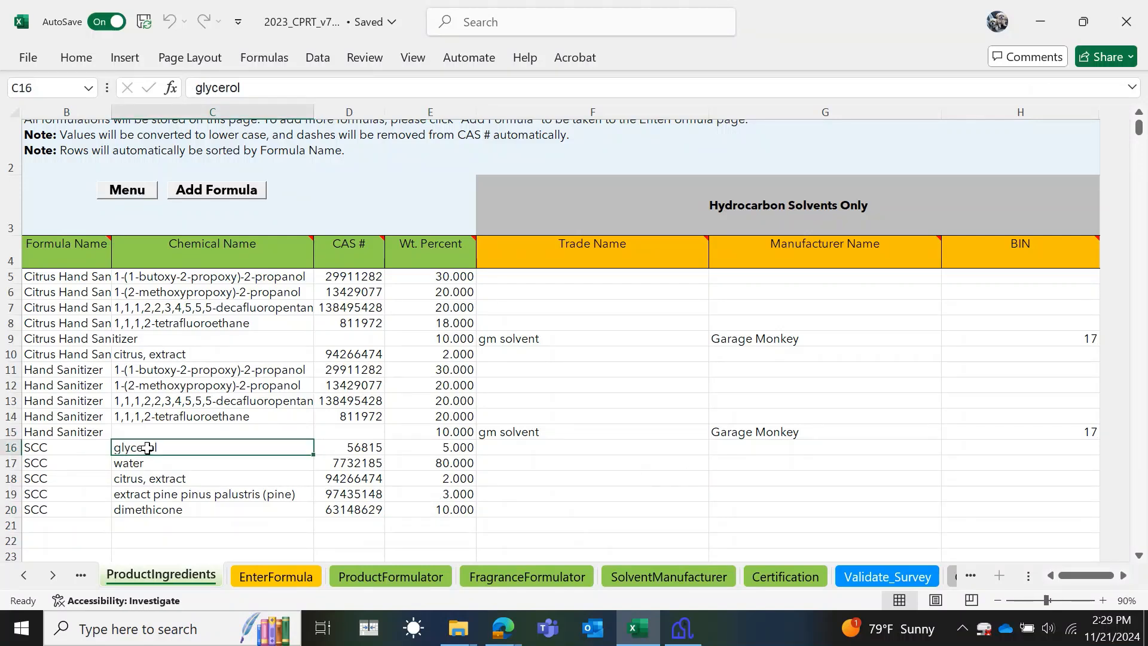
text(car)
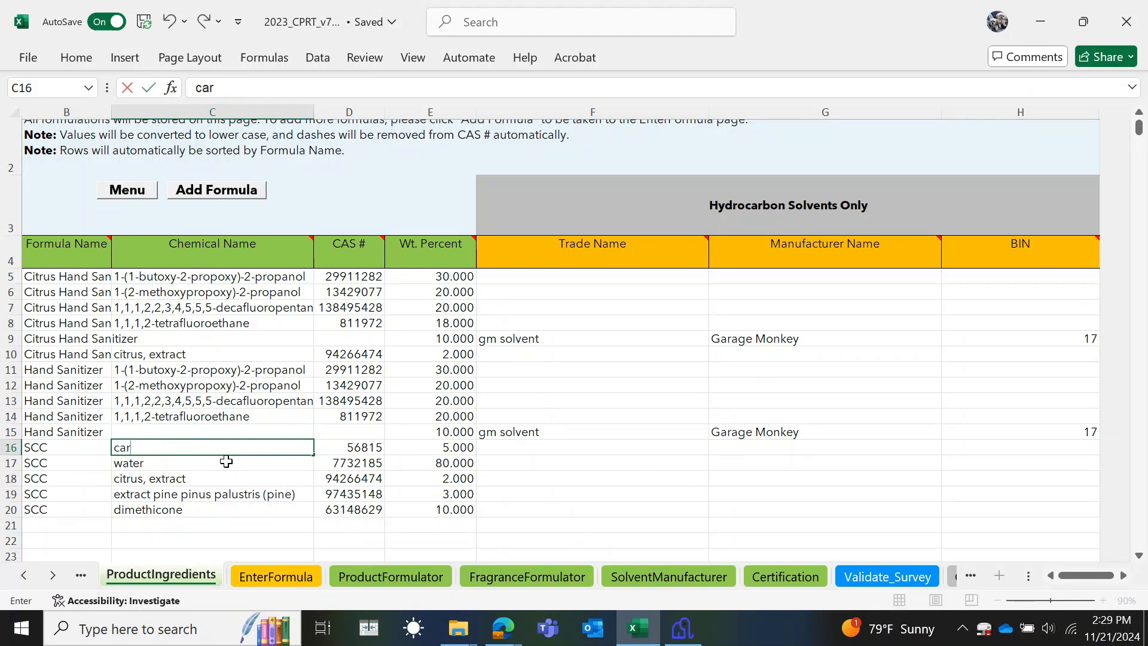
text(bon Dioxide)
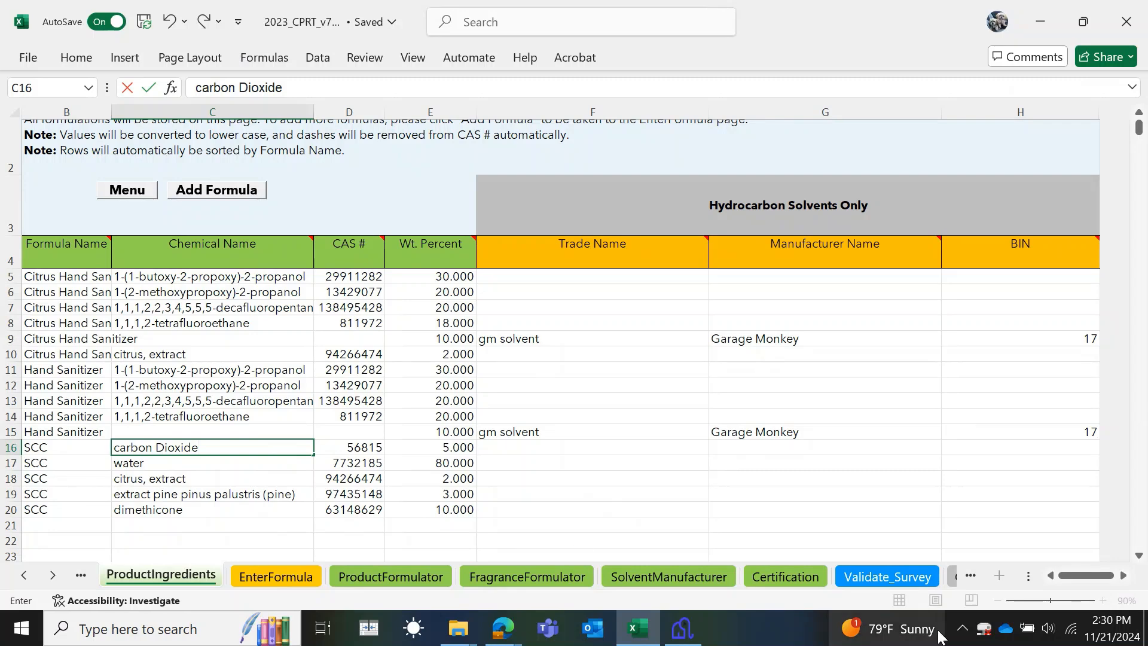
click(891, 577)
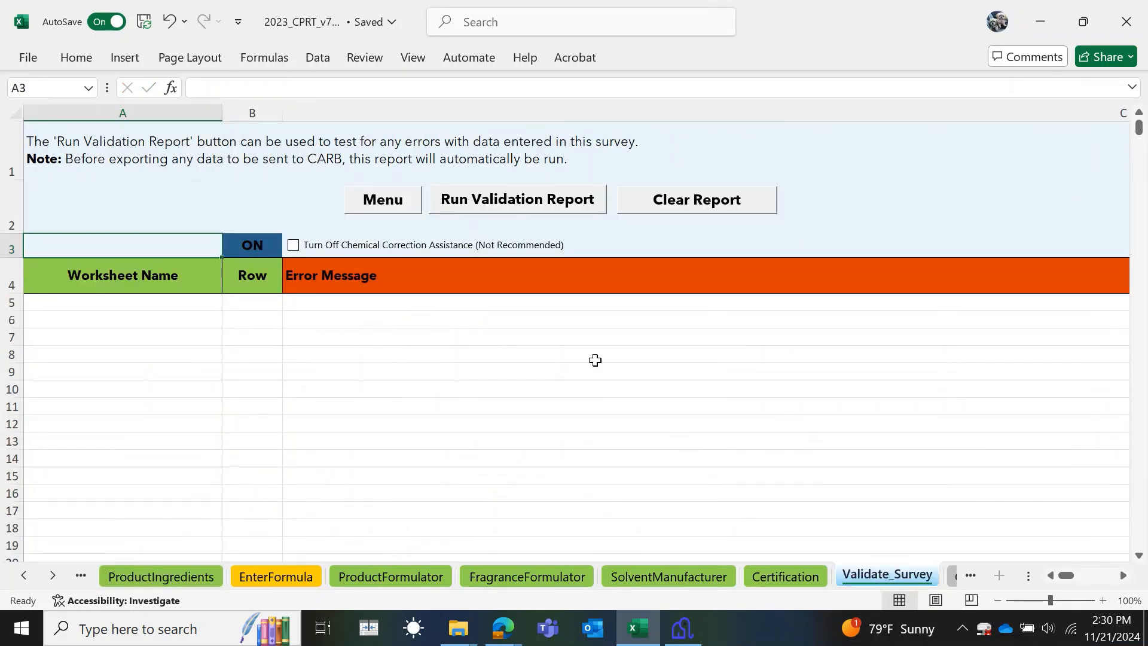
- Re-run the validation report and correct row 16's chemical name to glycerol, leaving no errors
click(549, 202)
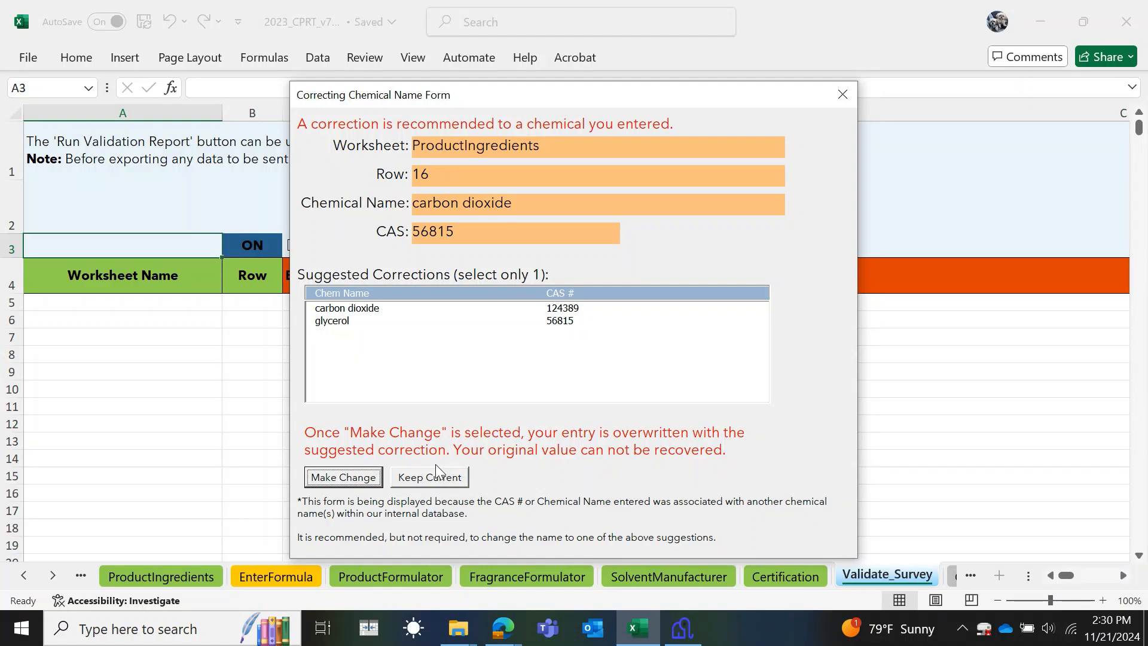
click(336, 321)
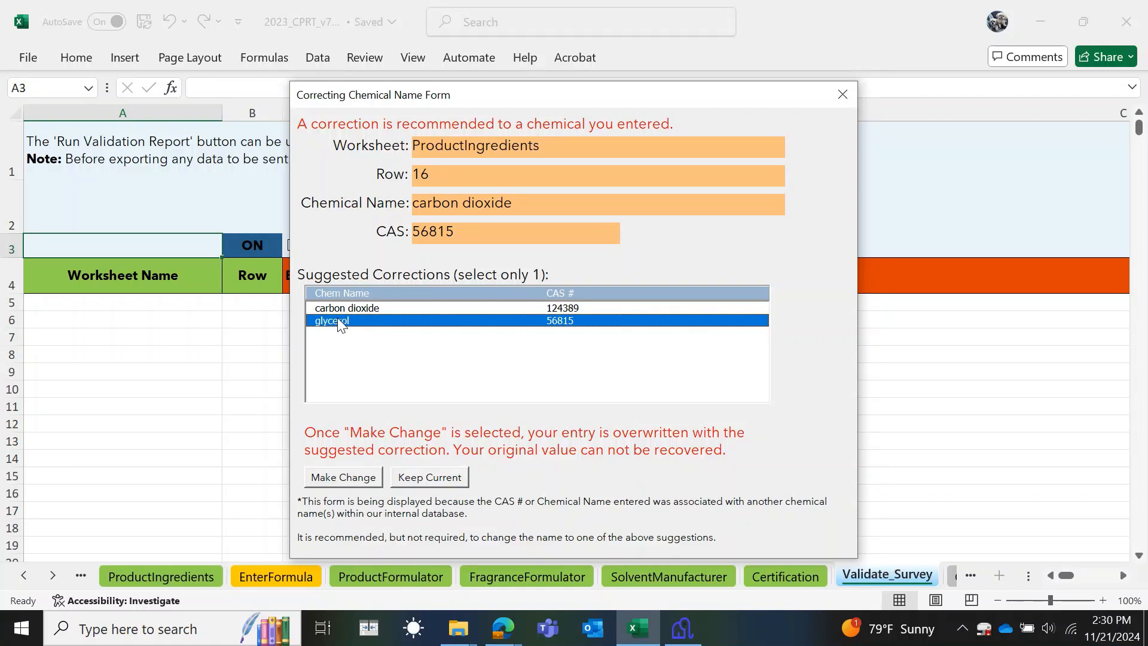
click(348, 478)
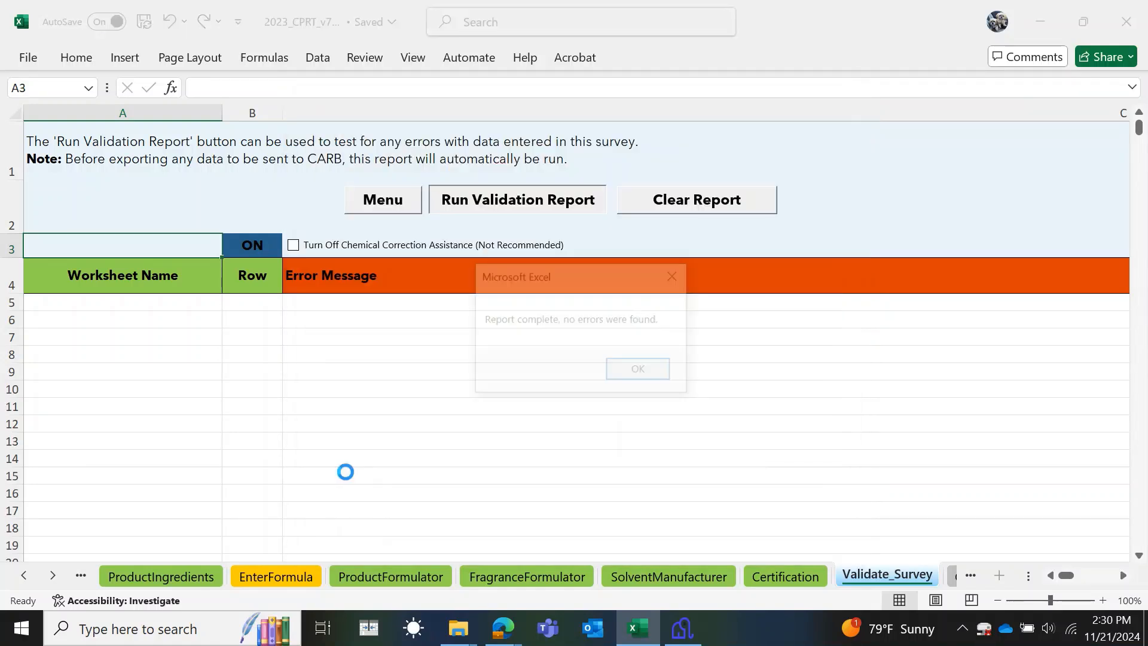
click(653, 373)
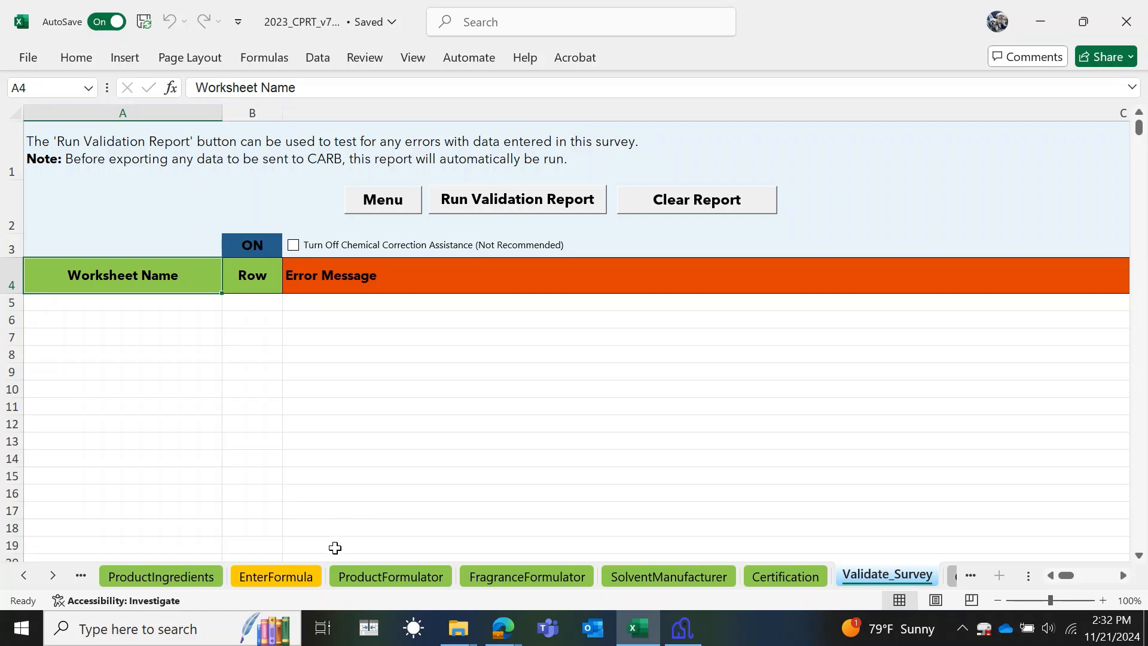
- Export the survey data as CSVs after a clean validation, saving them to the 'CSVs for CARB' folder
click(383, 205)
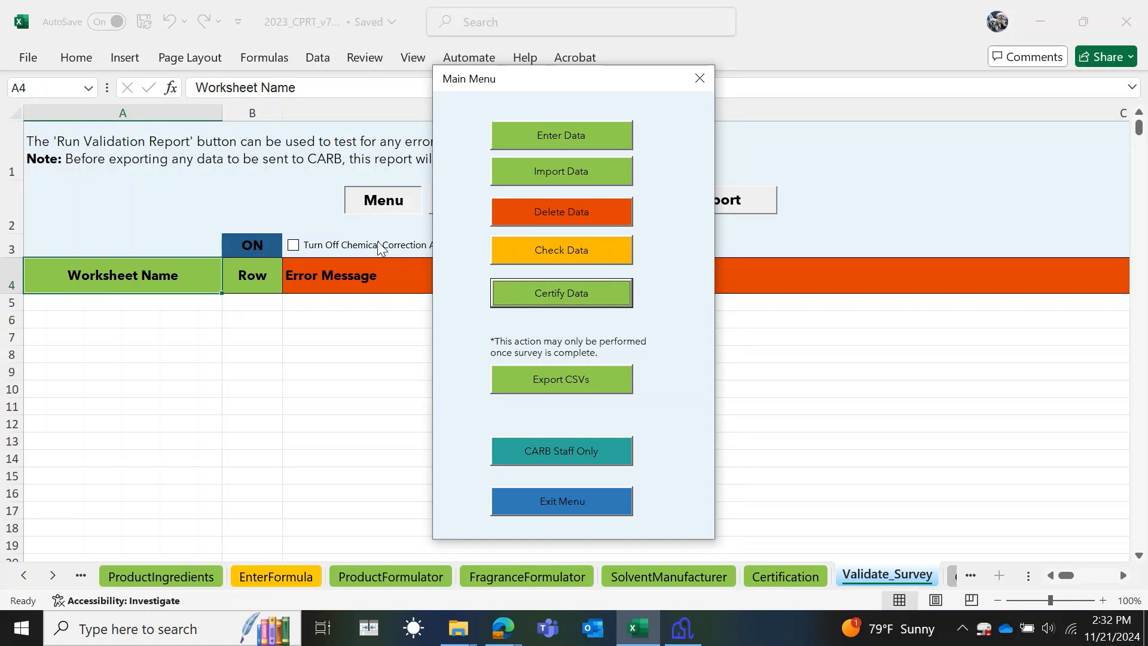
click(562, 381)
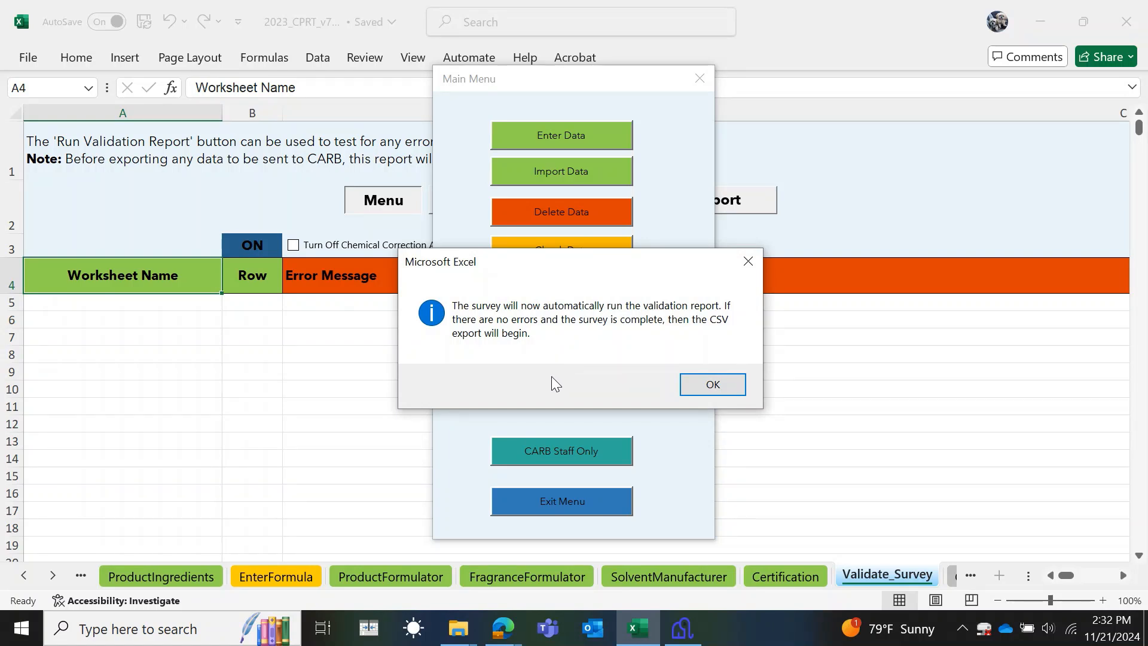
click(698, 381)
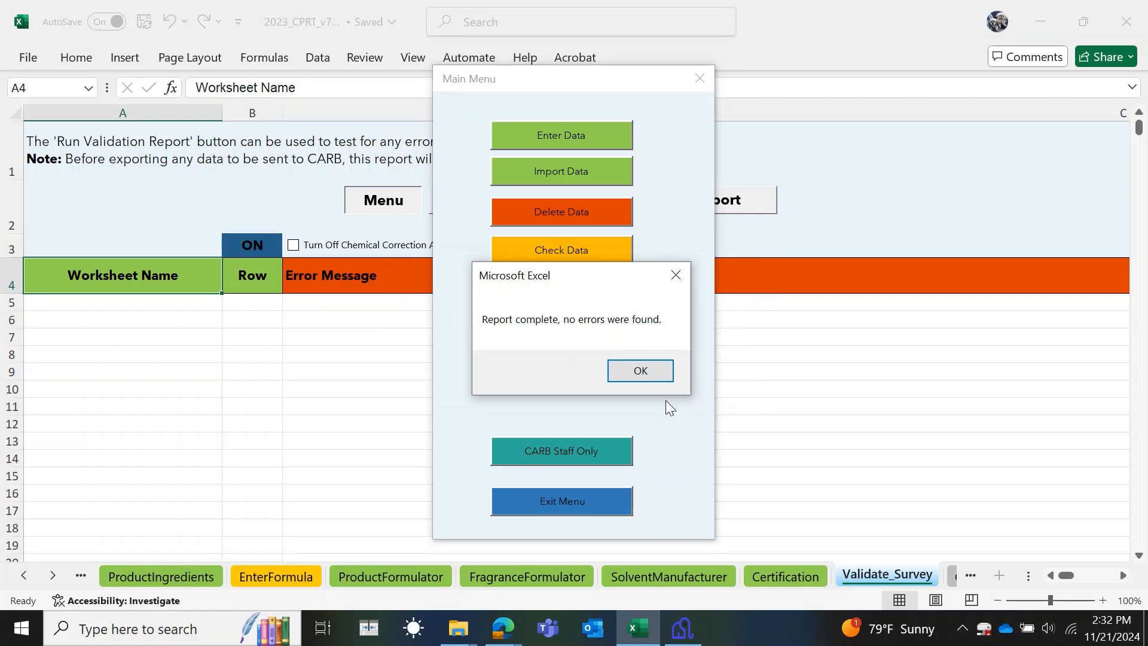
click(652, 370)
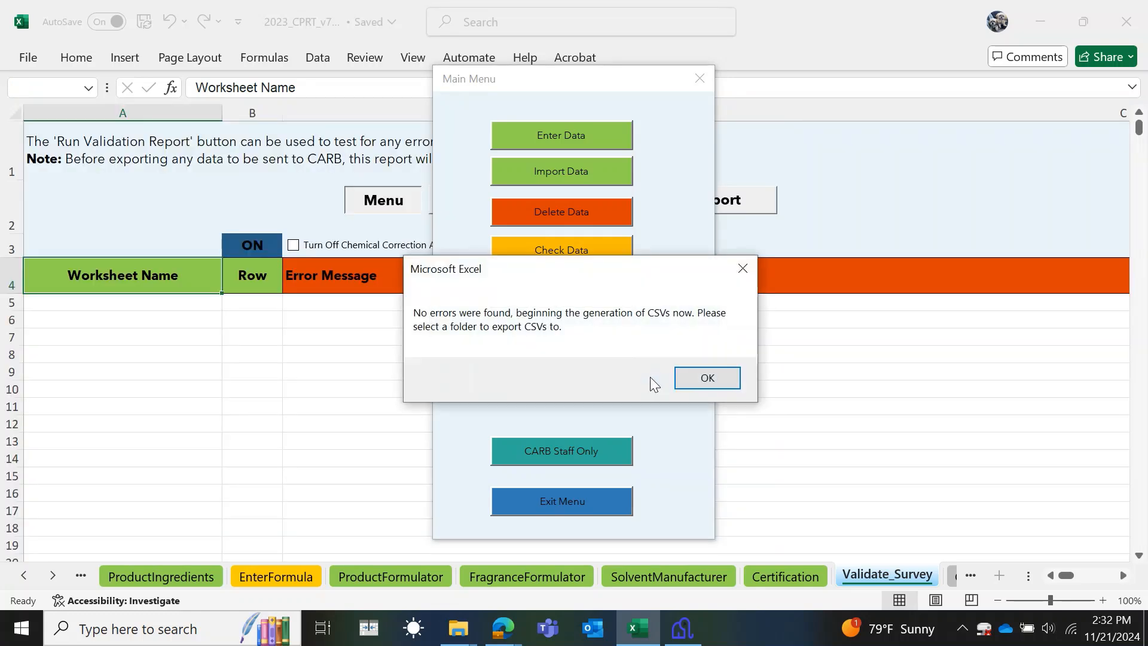
click(707, 378)
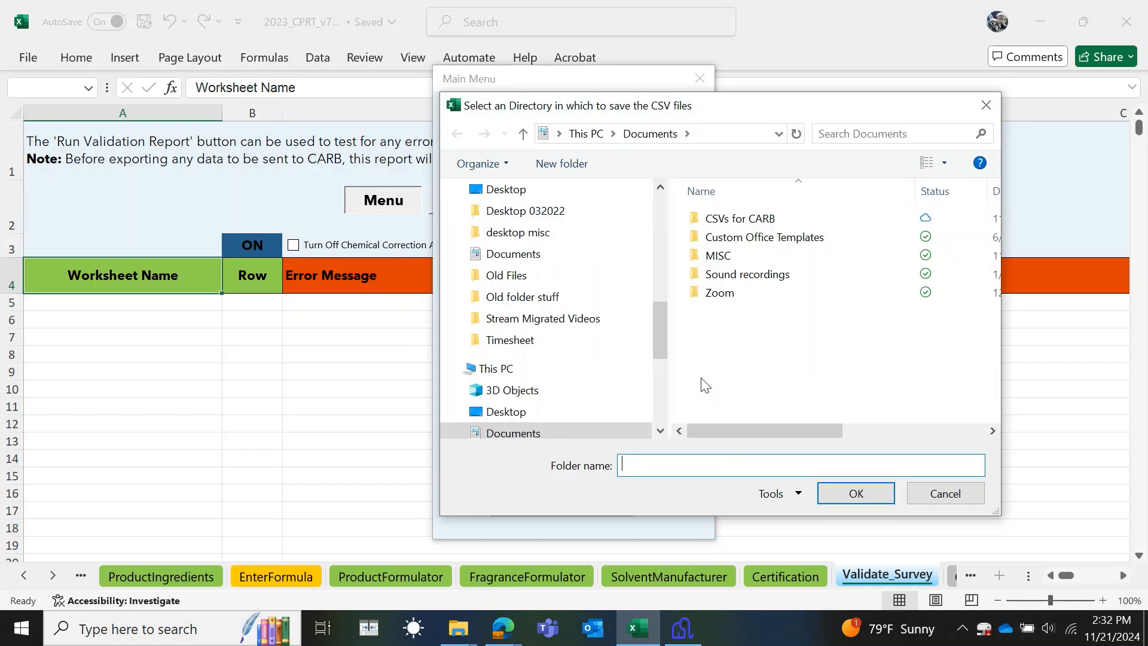
click(767, 219)
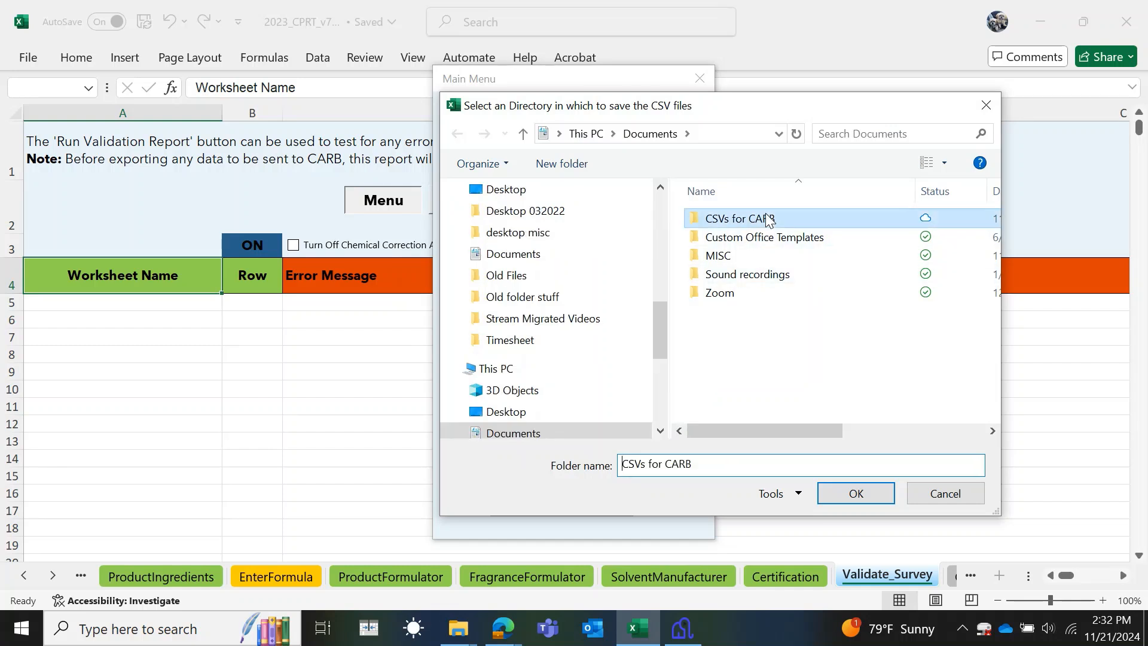
click(865, 493)
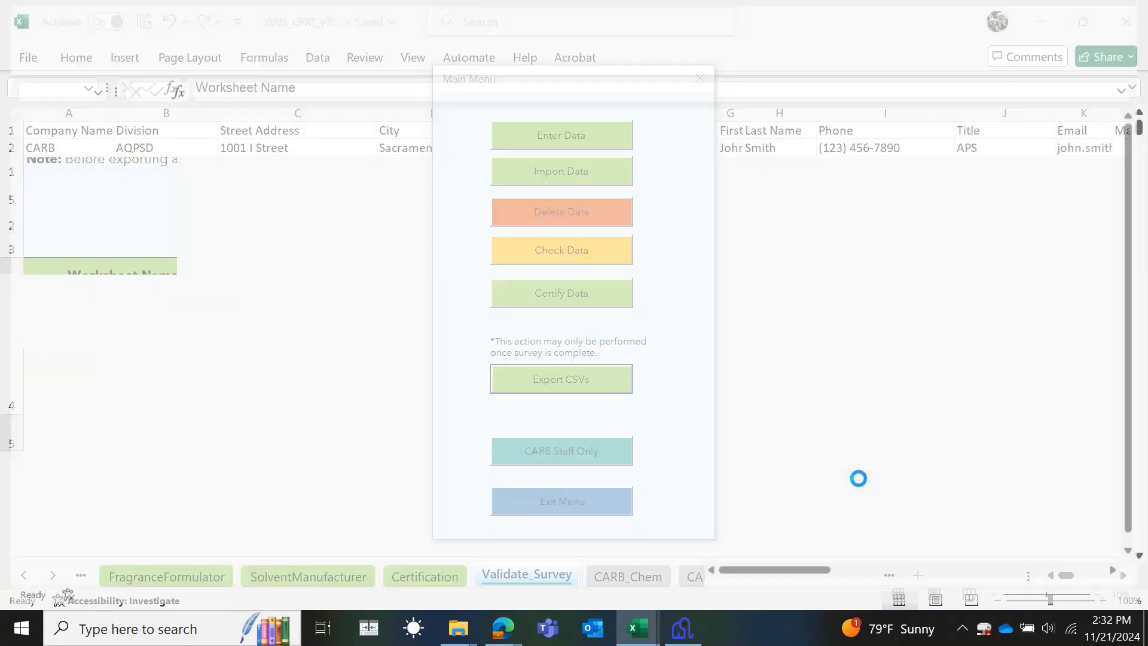